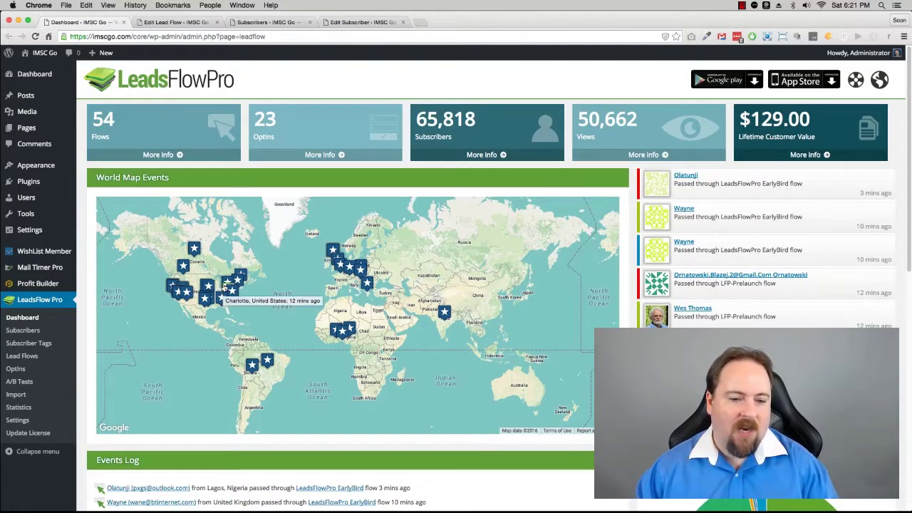
- Switch to the Download Free Guide lead flow and choose External Flow as its flow type
{"action": "mouse_move", "coordinate": [222, 293]}
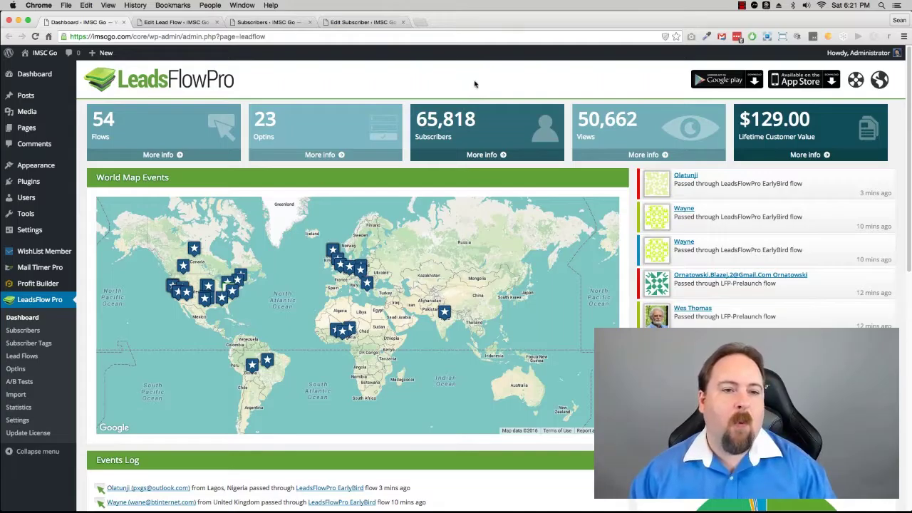
{"action": "left_click", "coordinate": [169, 25]}
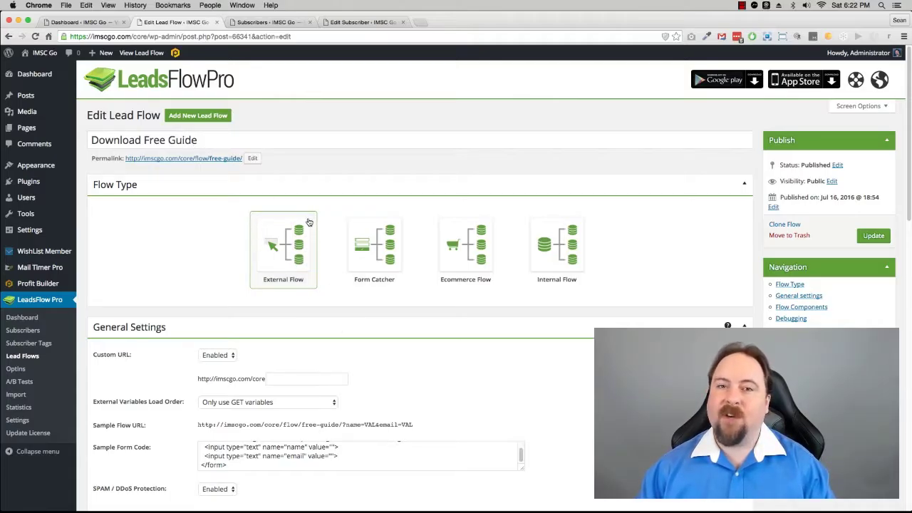
{"action": "left_click", "coordinate": [290, 265]}
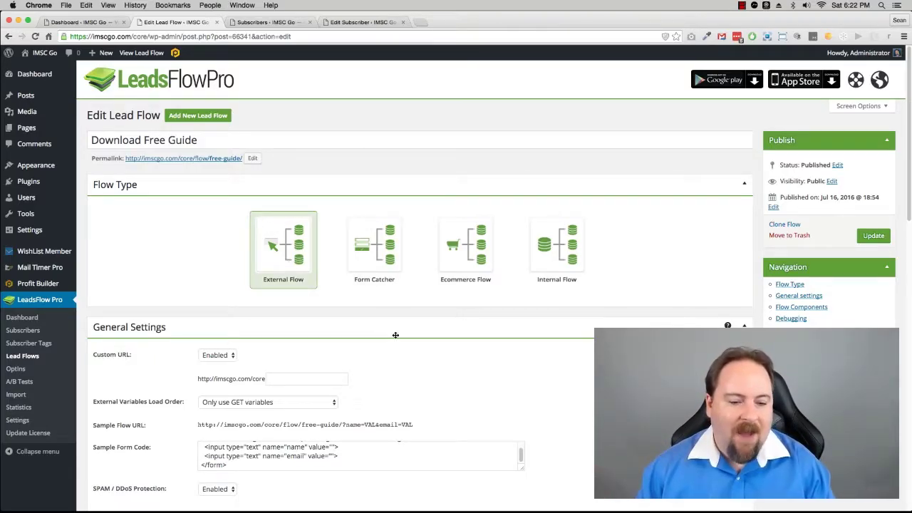
- Set the lead flow's custom URL path to /freedownload/ in the general settings
{"action": "scroll", "coordinate": [401, 345], "scroll_direction": "down", "scroll_amount": 2}
{"action": "left_click", "coordinate": [329, 319]}
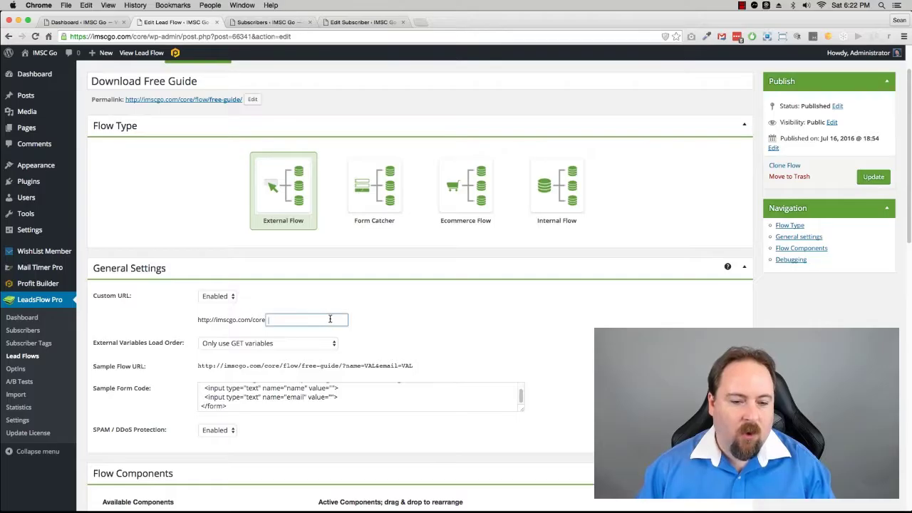
{"action": "type", "text": "/free"}
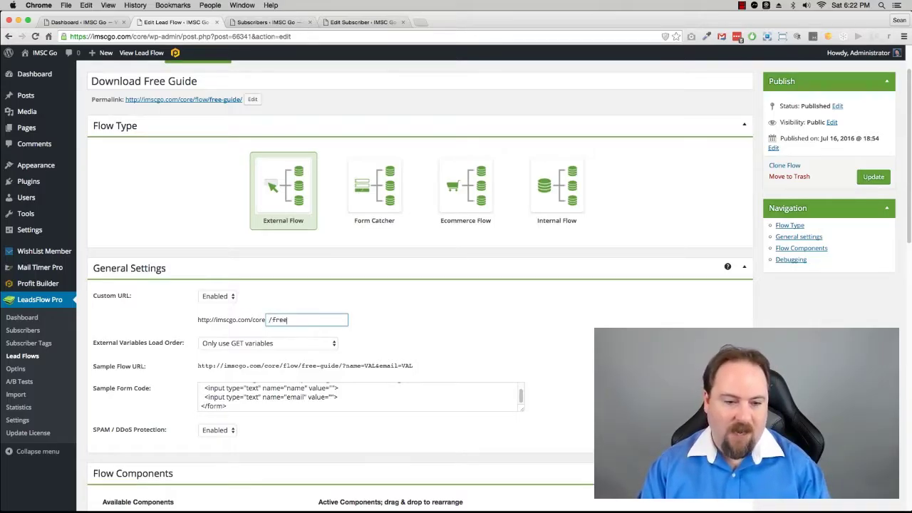
{"action": "type", "text": "download/"}
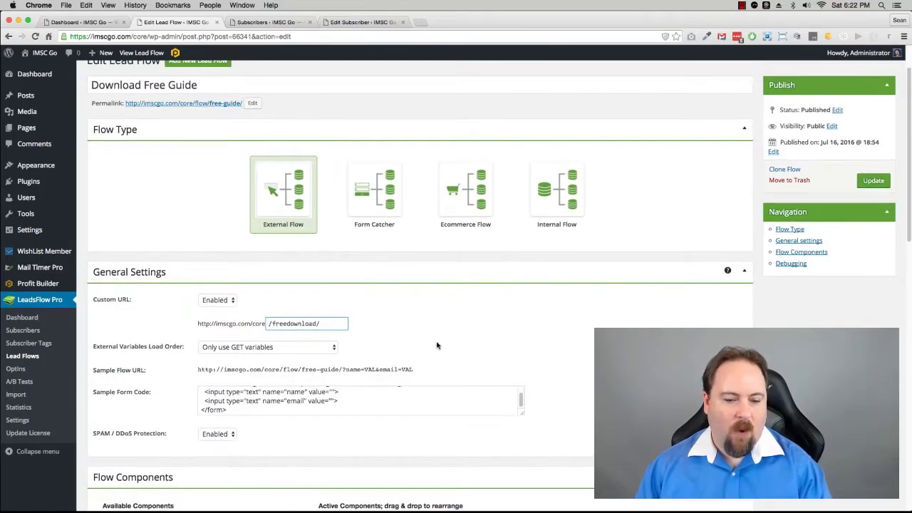
- Review the Flow Start component's external variables, validation rules and fallback settings without changing them
{"action": "scroll", "coordinate": [442, 347], "scroll_direction": "down", "scroll_amount": 5}
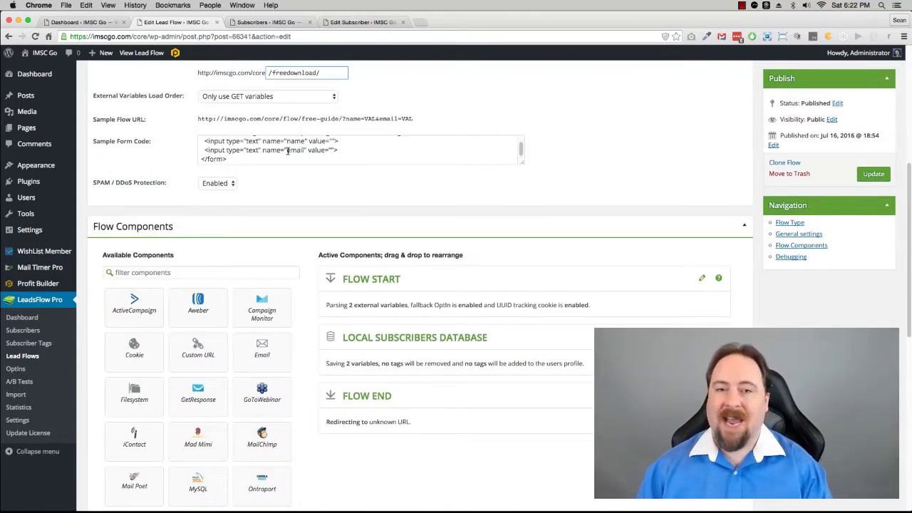
{"action": "left_click", "coordinate": [702, 277]}
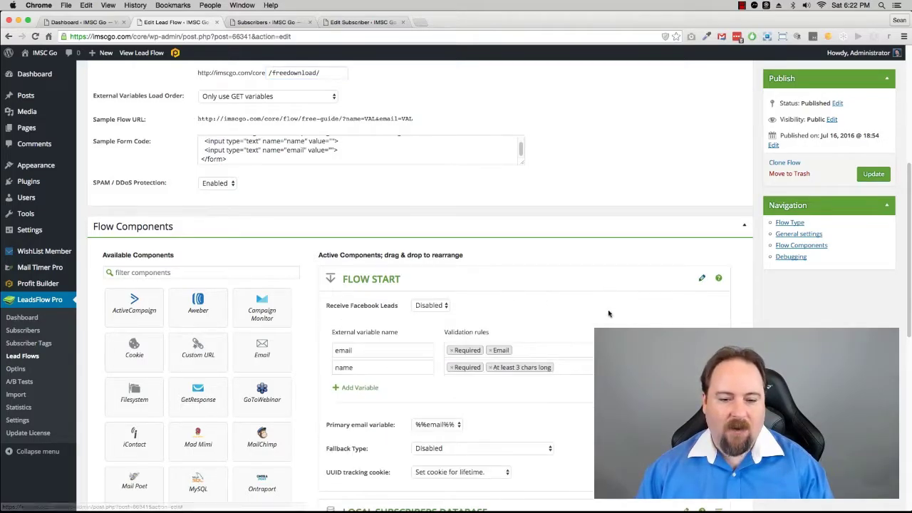
{"action": "scroll", "coordinate": [328, 336], "scroll_direction": "down", "scroll_amount": 2}
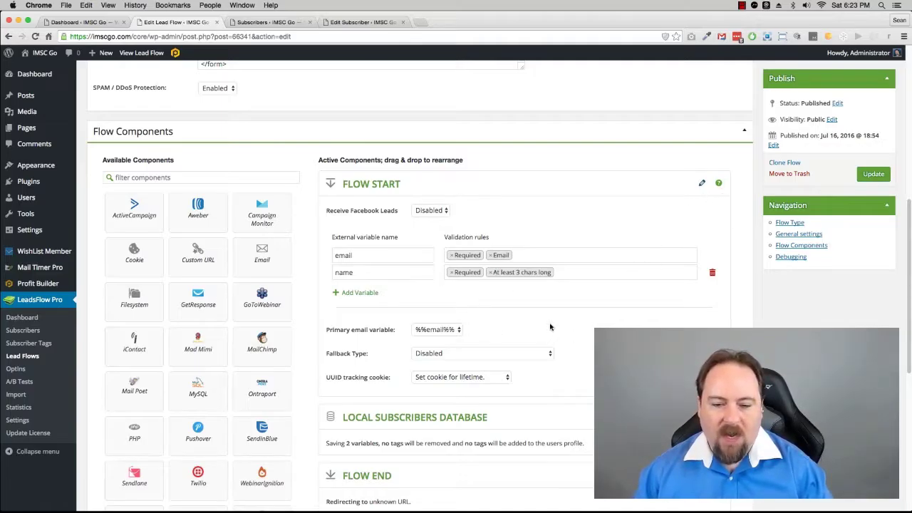
{"action": "left_click", "coordinate": [701, 186]}
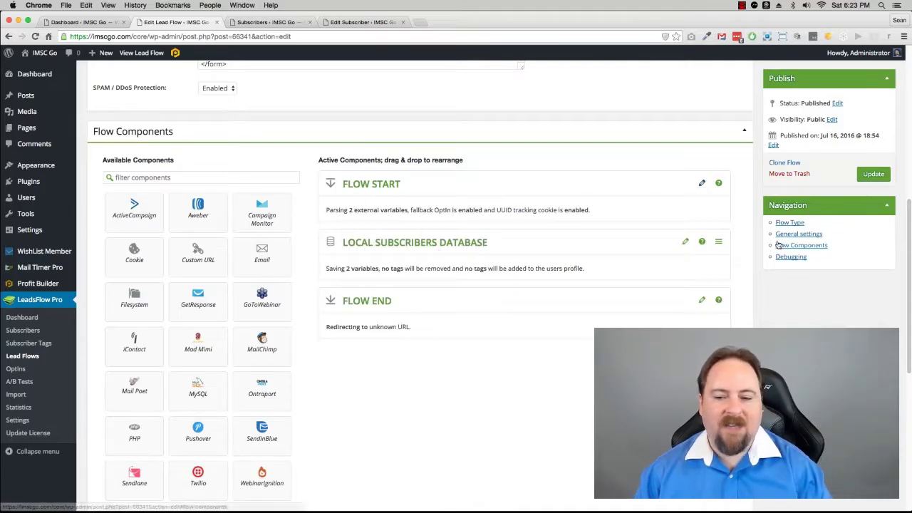
- Add the custom tag SEO to subscribers in the Local Subscribers Database component and collapse its settings
{"action": "left_click", "coordinate": [686, 244]}
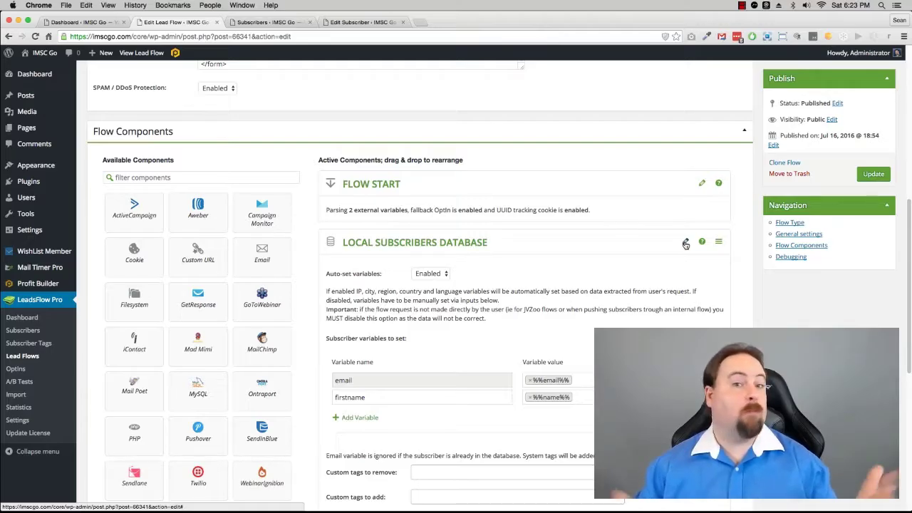
{"action": "scroll", "coordinate": [539, 352], "scroll_direction": "down", "scroll_amount": 1}
{"action": "scroll", "coordinate": [539, 352], "scroll_direction": "down", "scroll_amount": 2}
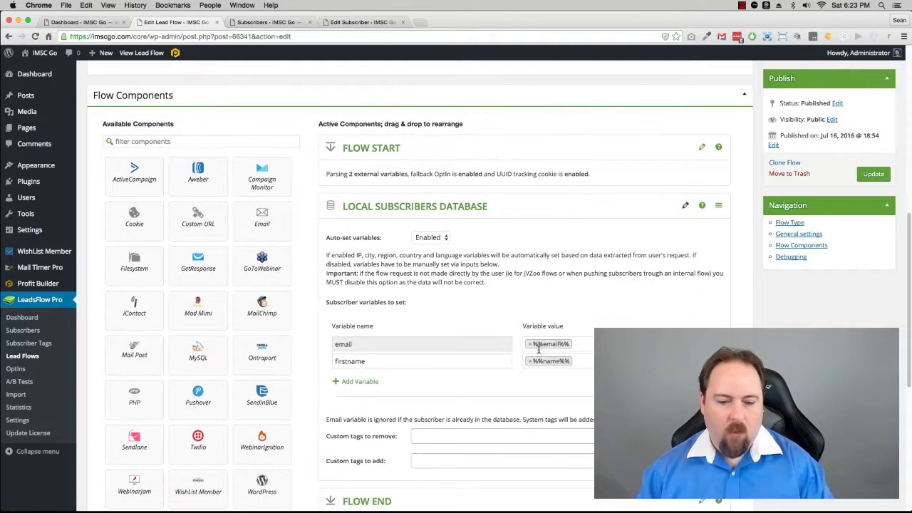
{"action": "left_click", "coordinate": [522, 460]}
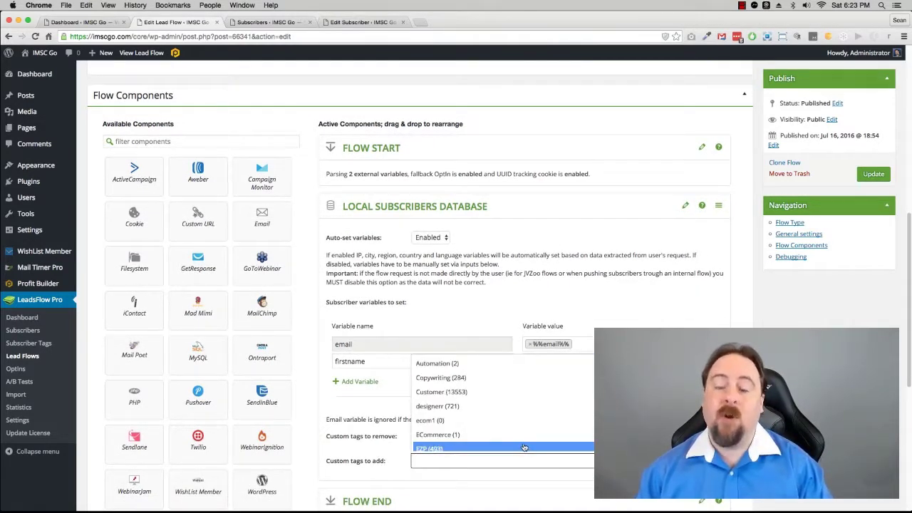
{"action": "type", "text": "SEO"}
{"action": "key", "text": "Return"}
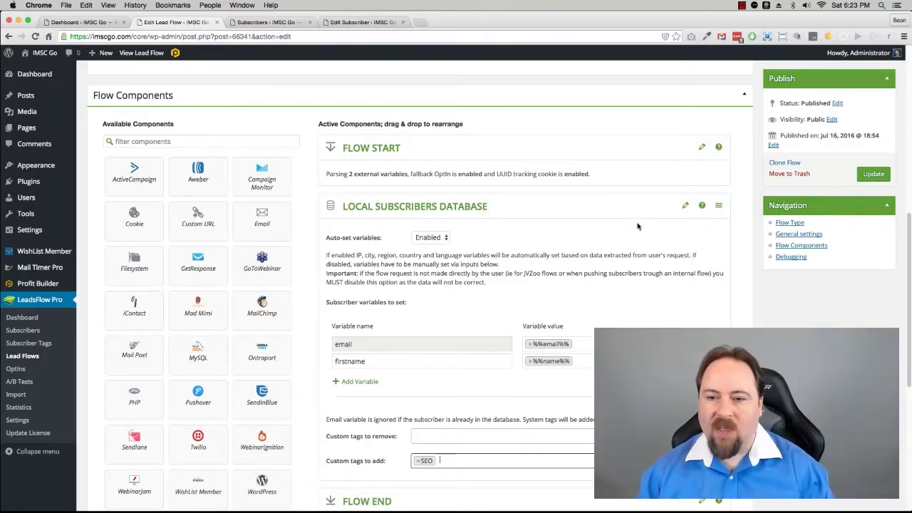
{"action": "left_click", "coordinate": [685, 207]}
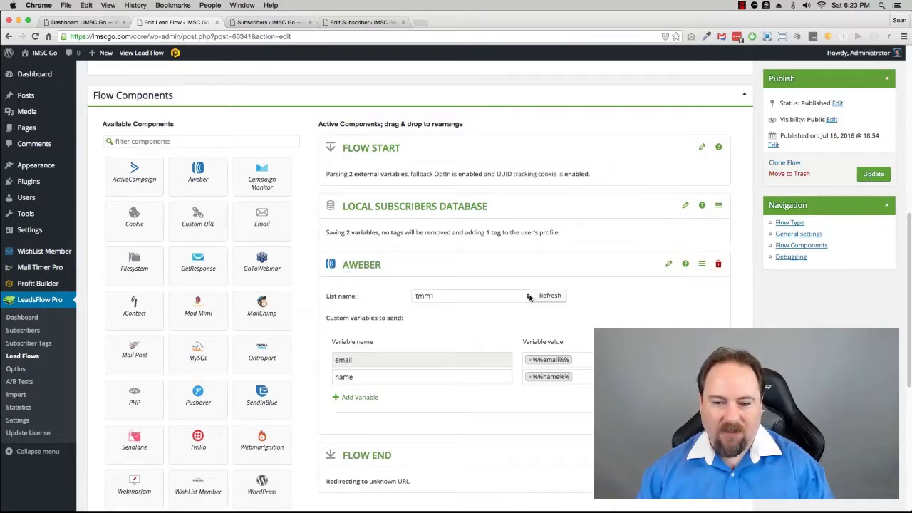
- Add an AWeber component using the tmm1 list after the Local Subscribers Database and collapse its settings
{"action": "left_click", "coordinate": [667, 264]}
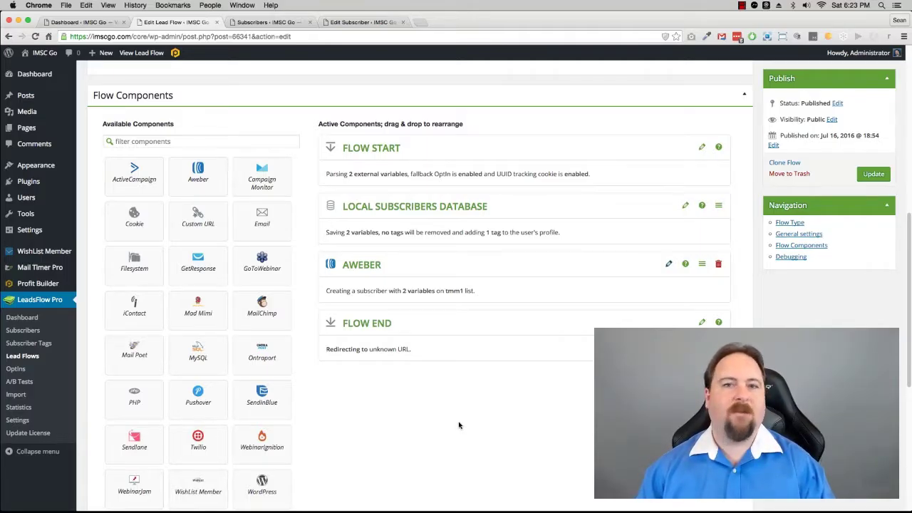
{"action": "scroll", "coordinate": [448, 426], "scroll_direction": "down", "scroll_amount": 1}
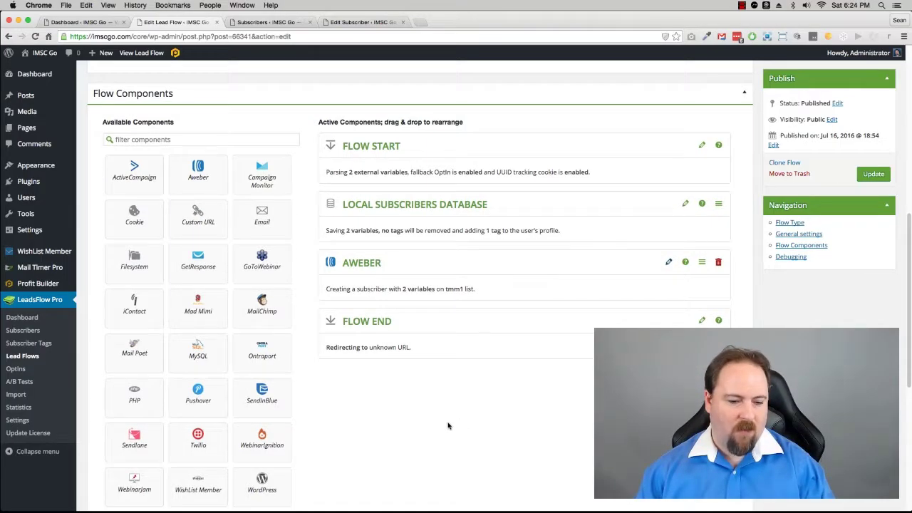
{"action": "scroll", "coordinate": [448, 425], "scroll_direction": "up", "scroll_amount": 1}
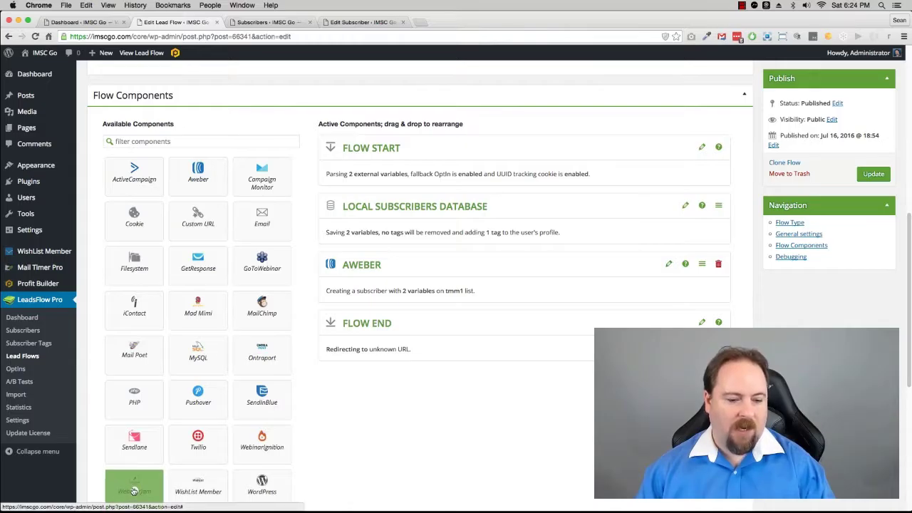
- Add a WebinarJam component after AWeber and set its webinar to Product Creation Empire
{"action": "left_click", "coordinate": [394, 351]}
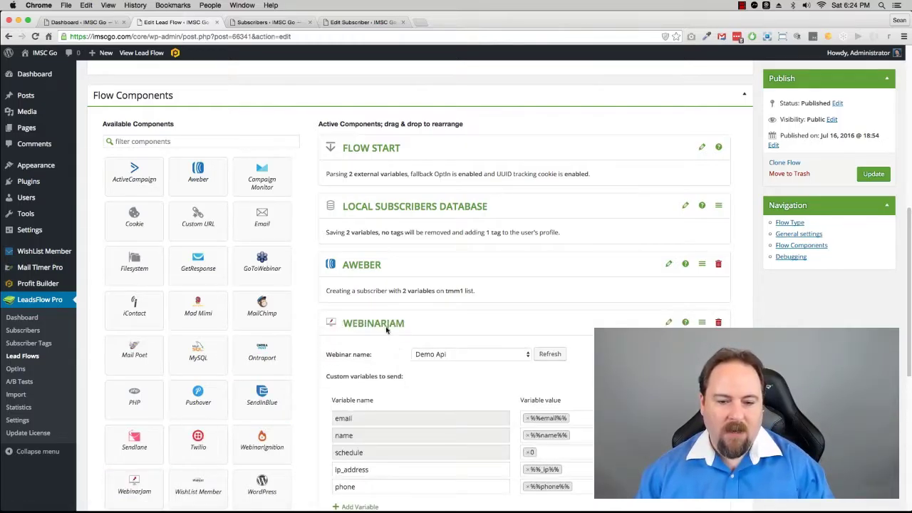
{"action": "scroll", "coordinate": [449, 306], "scroll_direction": "down", "scroll_amount": 2}
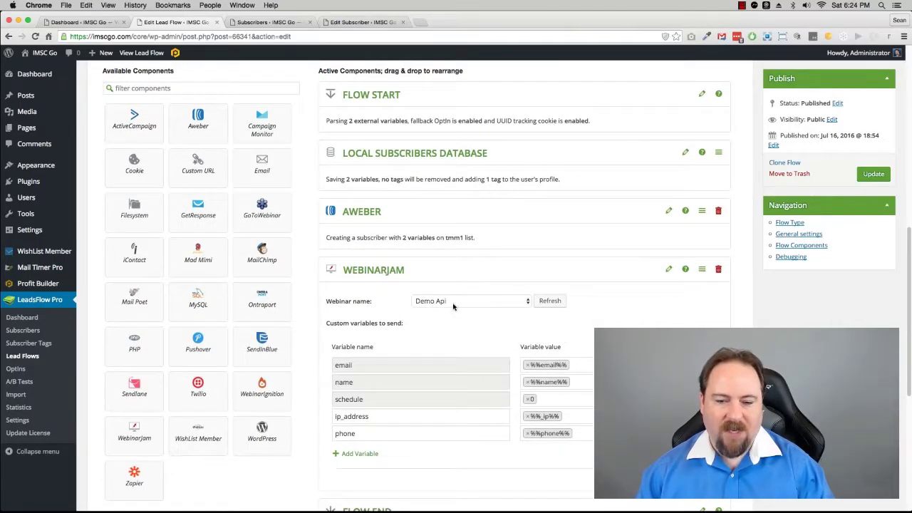
{"action": "left_click", "coordinate": [456, 302]}
{"action": "left_click", "coordinate": [460, 322]}
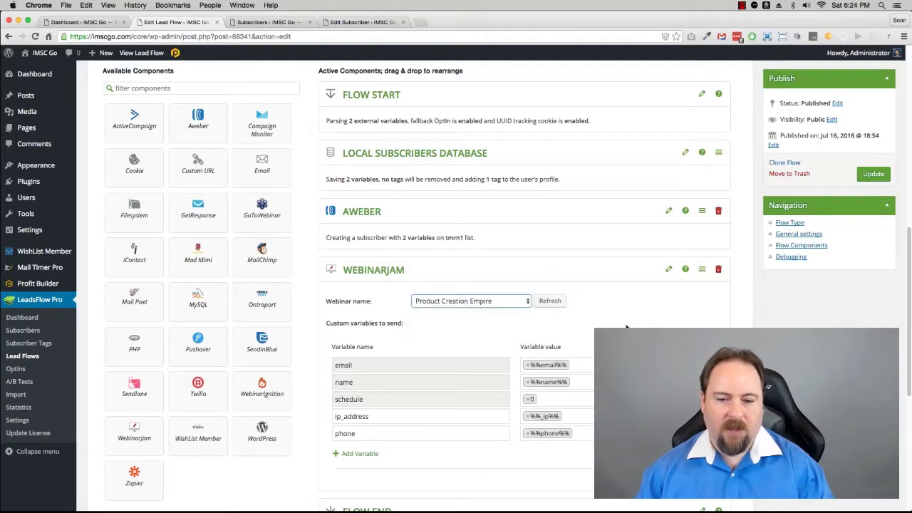
{"action": "scroll", "coordinate": [460, 322], "scroll_direction": "down", "scroll_amount": 8}
{"action": "scroll", "coordinate": [489, 226], "scroll_direction": "up", "scroll_amount": 2}
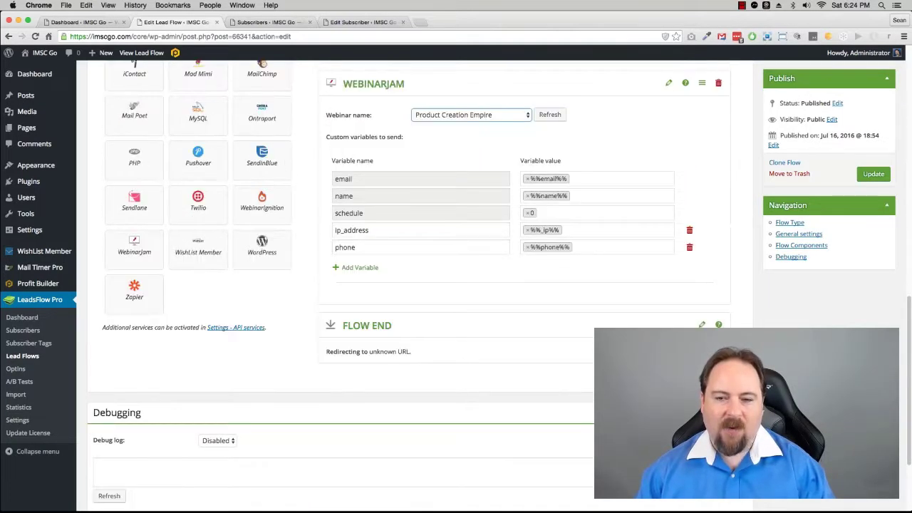
{"action": "scroll", "coordinate": [495, 286], "scroll_direction": "up", "scroll_amount": 3}
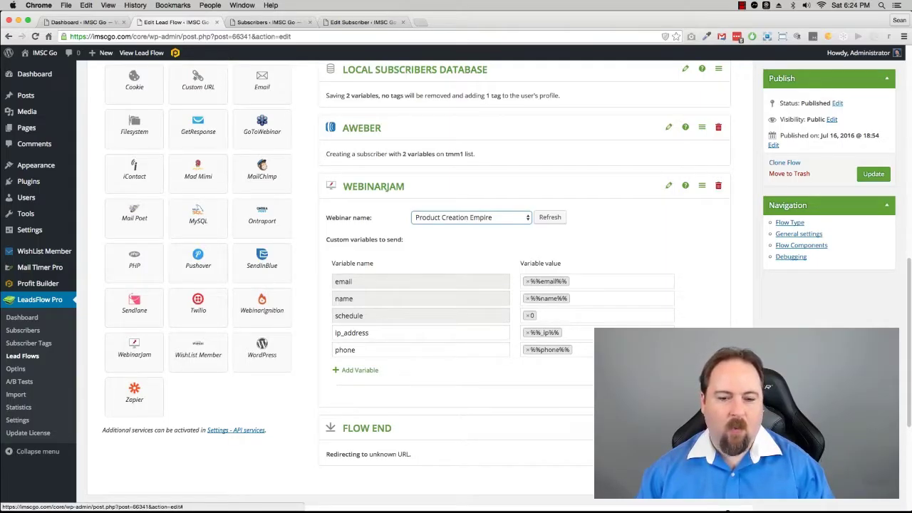
{"action": "left_click", "coordinate": [668, 187]}
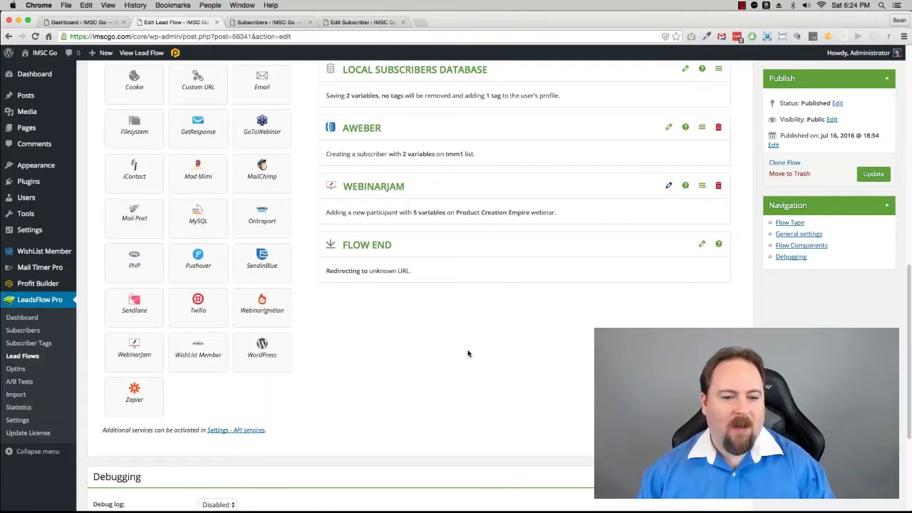
- Add an external variable named phone without validation rules to the Flow Start component
{"action": "scroll", "coordinate": [449, 348], "scroll_direction": "up", "scroll_amount": 6}
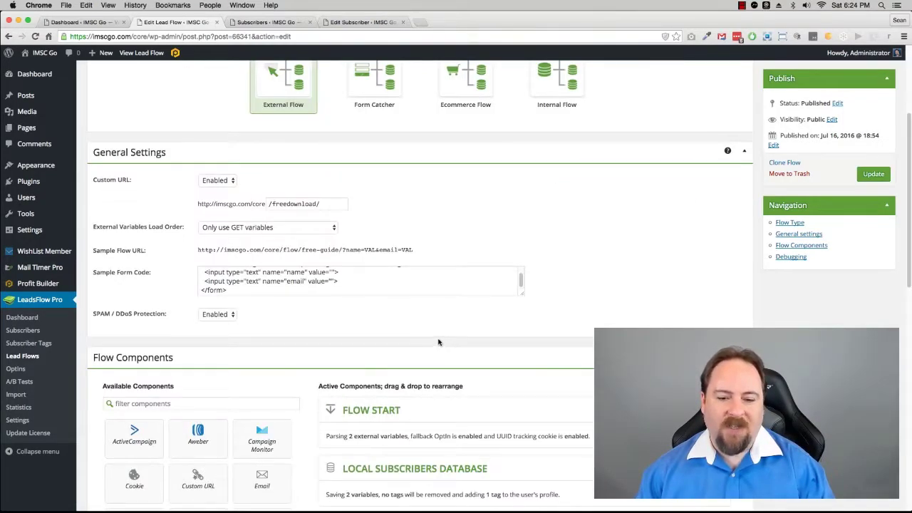
{"action": "scroll", "coordinate": [438, 341], "scroll_direction": "down", "scroll_amount": 3}
{"action": "left_click", "coordinate": [702, 212]}
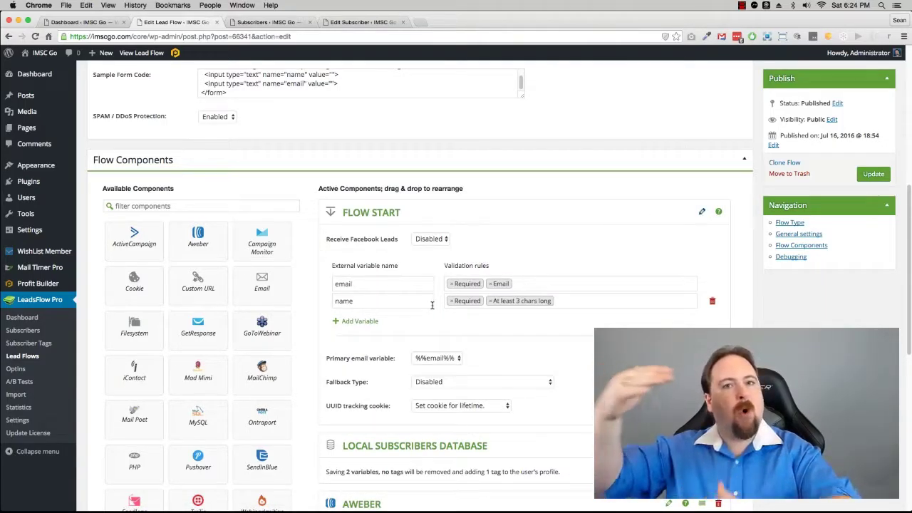
{"action": "left_click", "coordinate": [370, 319]}
{"action": "left_click", "coordinate": [363, 320]}
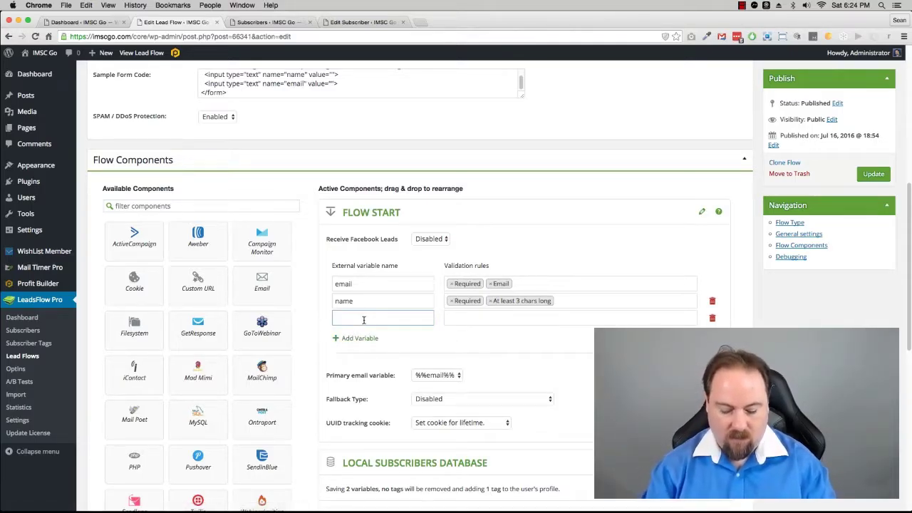
{"action": "type", "text": "phone"}
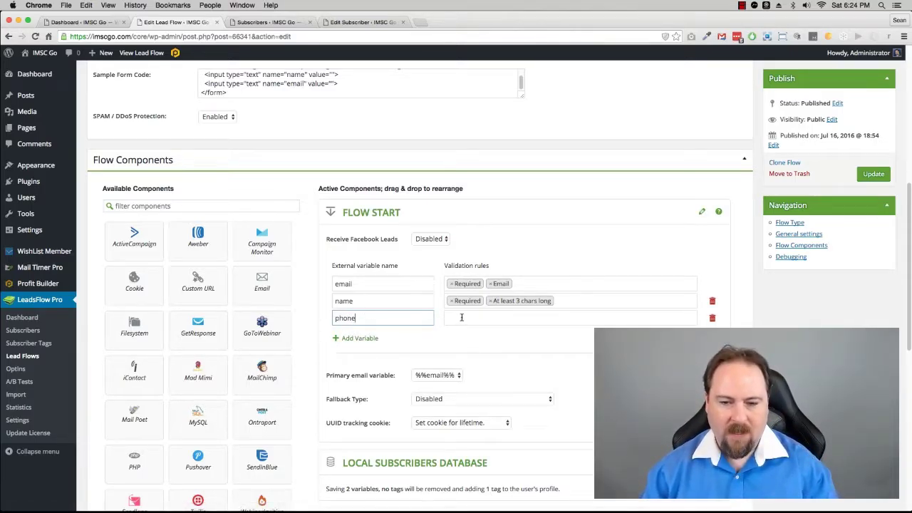
{"action": "left_click", "coordinate": [461, 318]}
{"action": "left_click", "coordinate": [426, 344]}
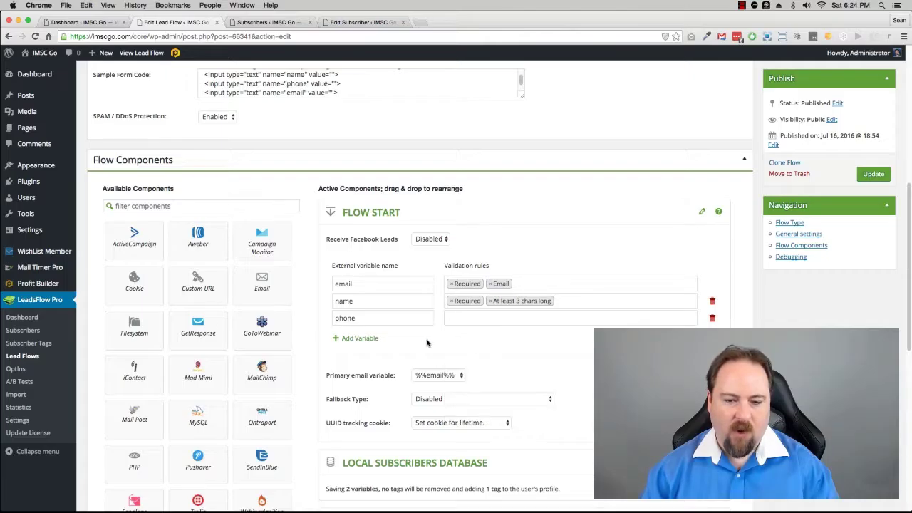
{"action": "left_click", "coordinate": [702, 211]}
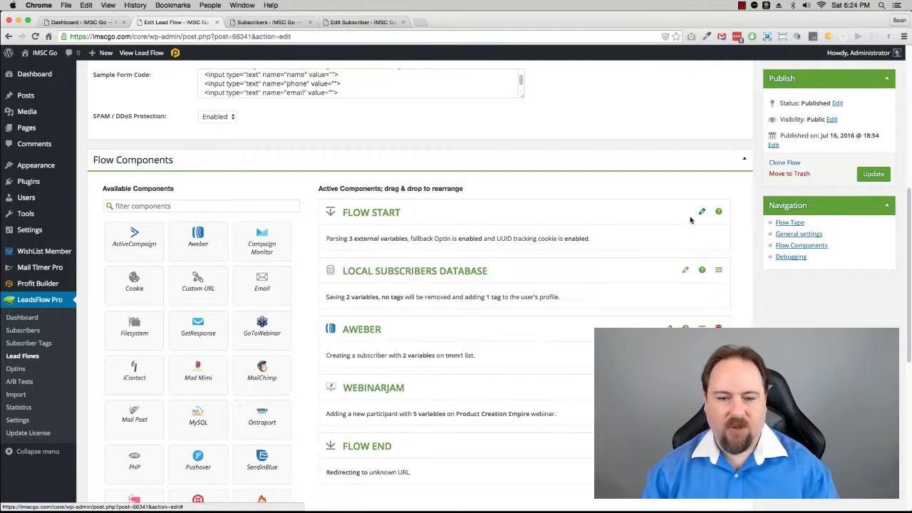
- Add a Twilio component between WebinarJam and Flow End with %%phone%% as its recipient
{"action": "scroll", "coordinate": [698, 214], "scroll_direction": "down", "scroll_amount": 4}
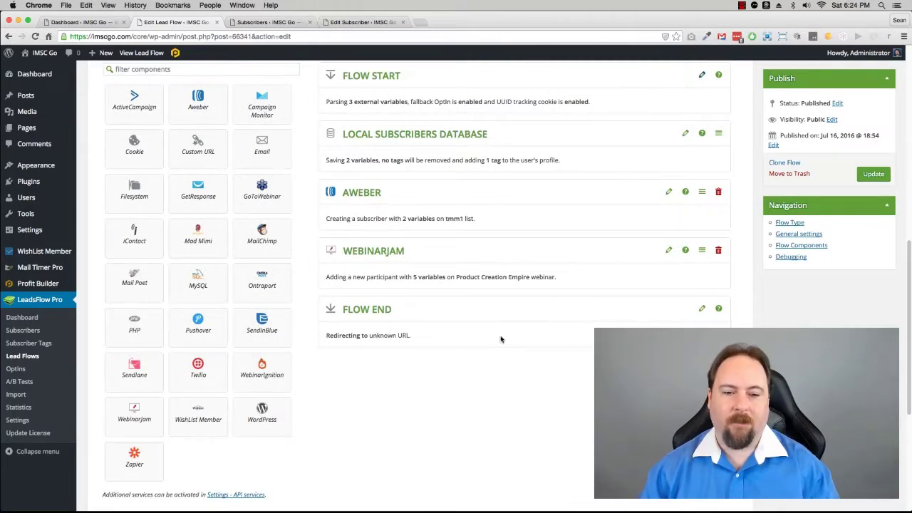
{"action": "left_click_drag", "start_coordinate": [393, 244], "coordinate": [388, 317]}
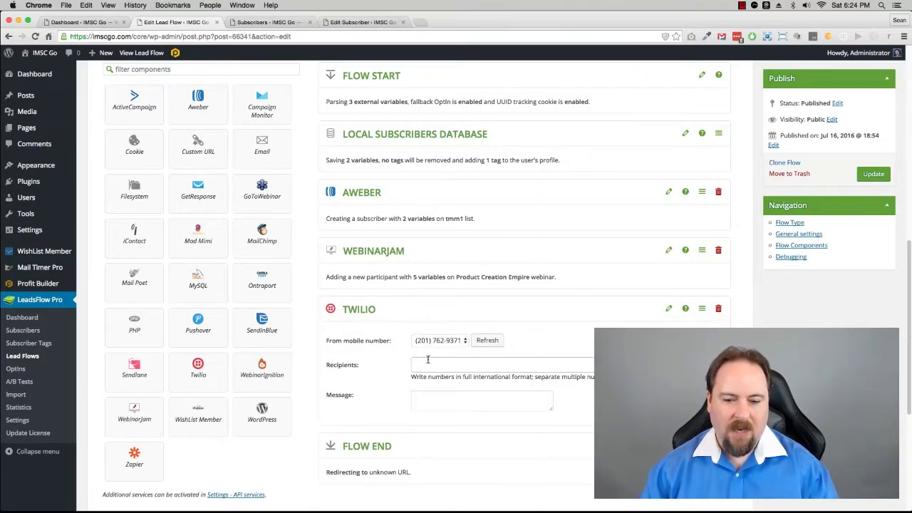
{"action": "left_click", "coordinate": [428, 360]}
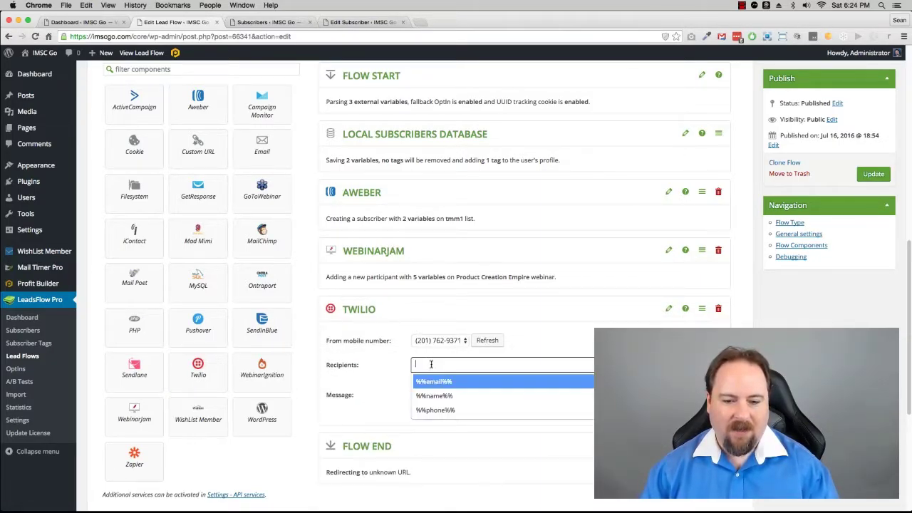
{"action": "left_click", "coordinate": [447, 412]}
- Write the Twilio message "Hey %%name%%, you just signed up, AWESOME! Welcome aboard. Check your email as we sent you something very cool... Speak soon!" and collapse it
{"action": "left_click", "coordinate": [451, 403]}
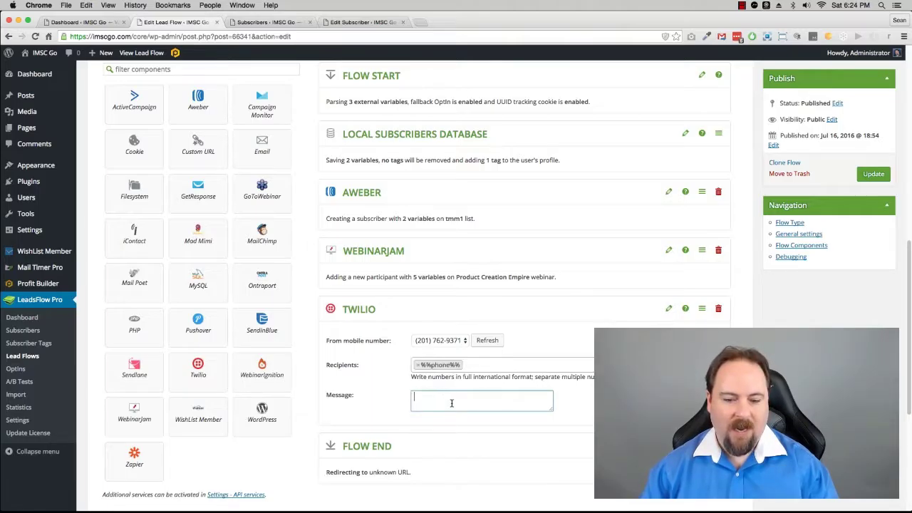
{"action": "type", "text": "Hey %%name%%"}
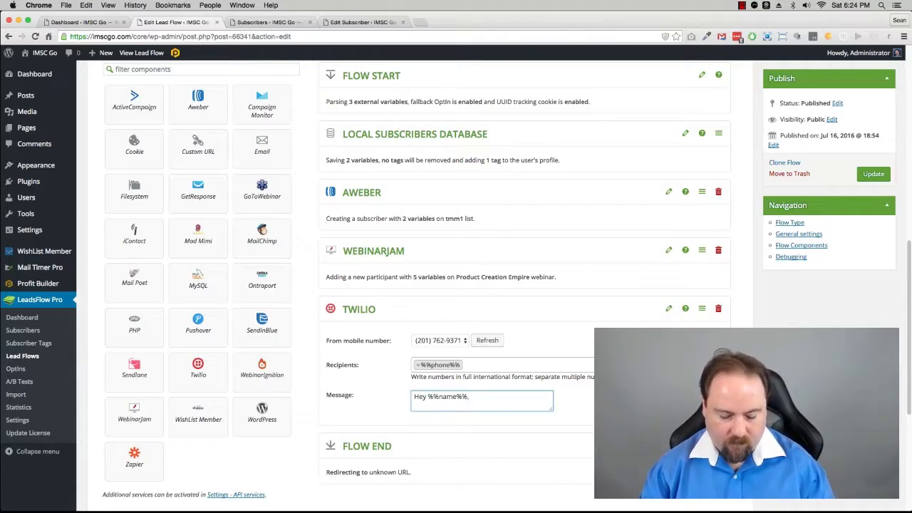
{"action": "type", "text": ", you just"}
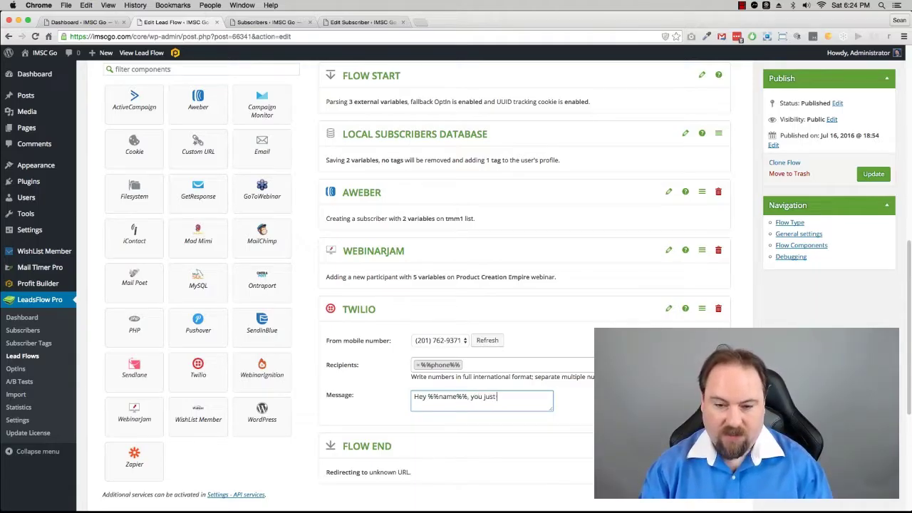
{"action": "type", "text": " signed up."}
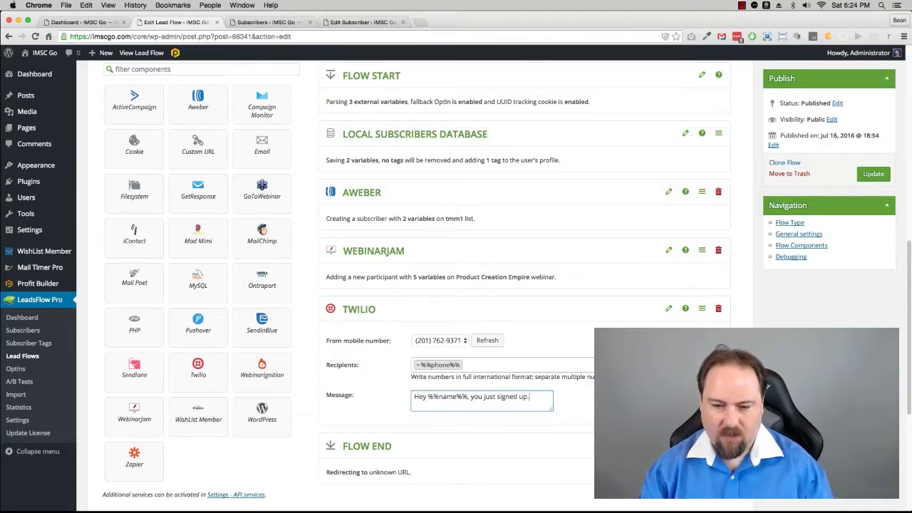
{"action": "key", "text": "BackSpace"}
{"action": "type", "text": ", AWE"}
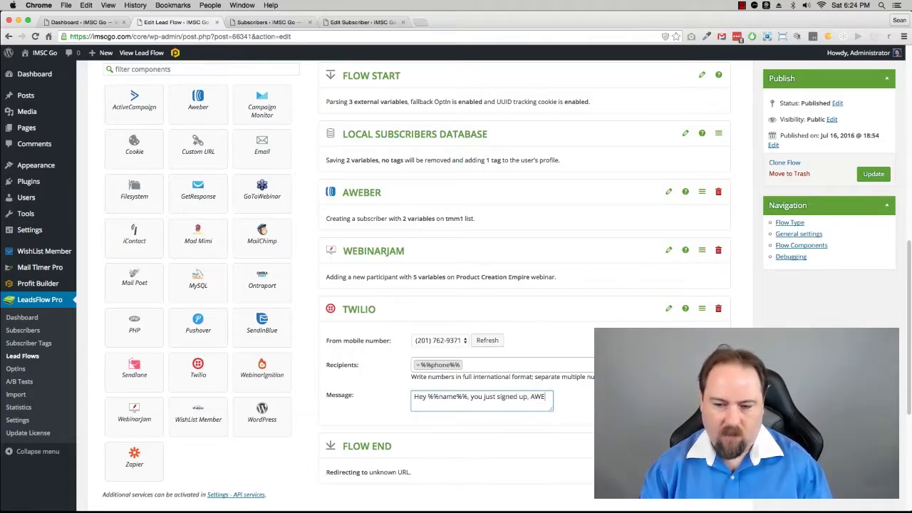
{"action": "type", "text": "SOME! Welco"}
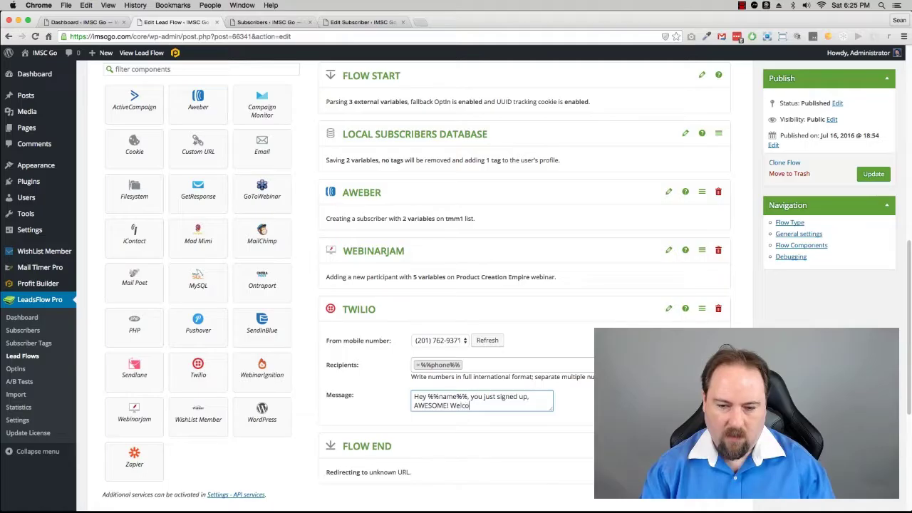
{"action": "type", "text": "me aboard. Check your"}
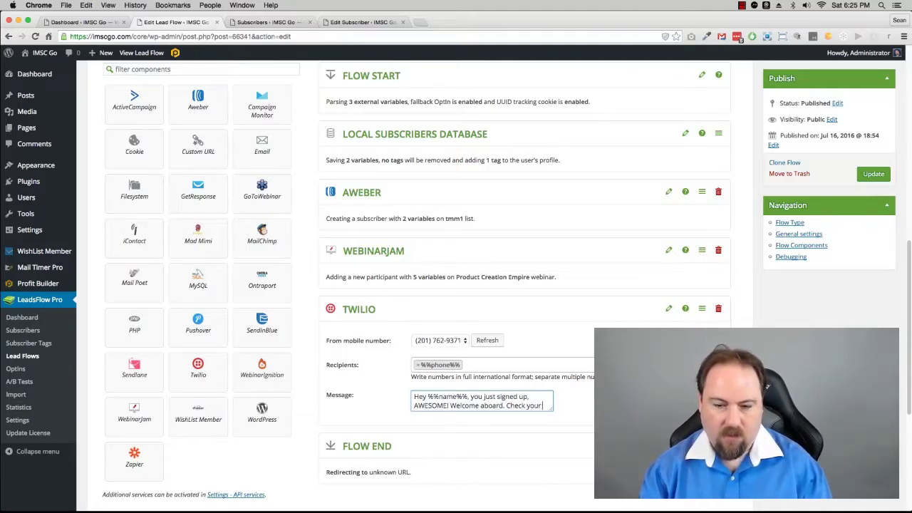
{"action": "type", "text": " email as we"}
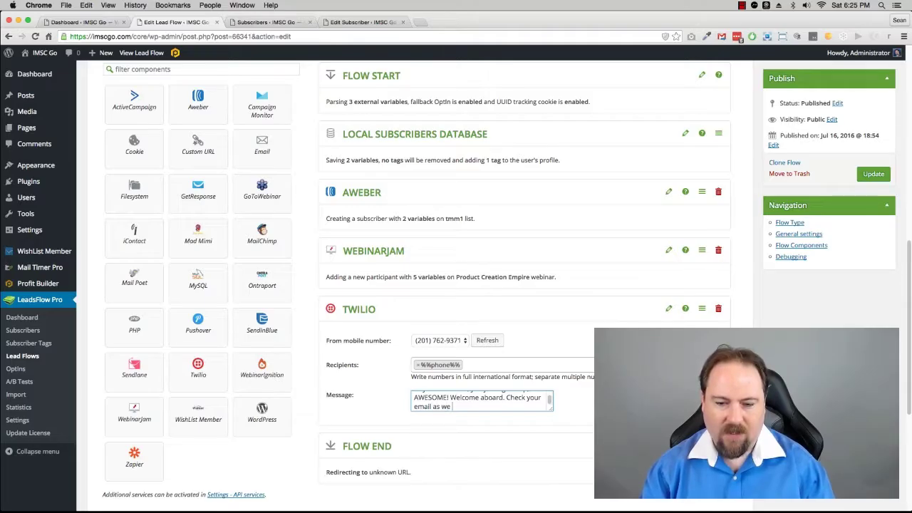
{"action": "type", "text": " sent you something very"}
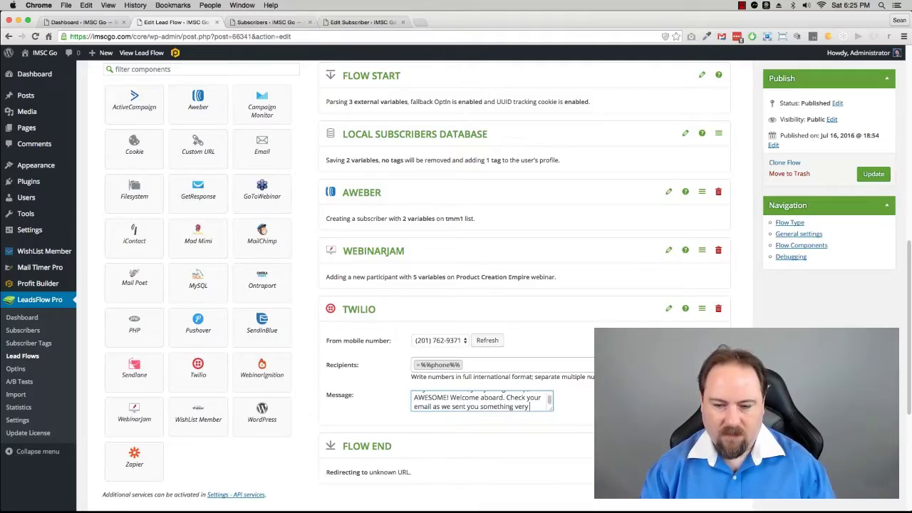
{"action": "type", "text": " cool... S"}
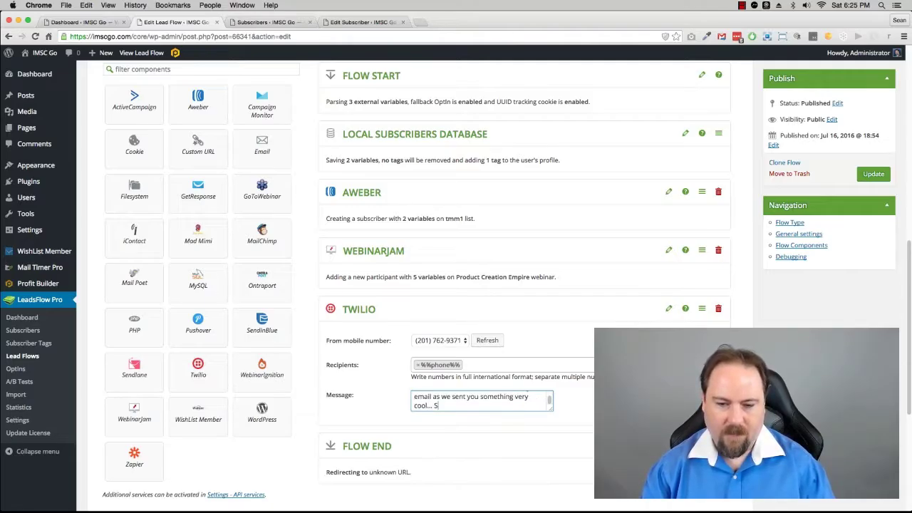
{"action": "type", "text": "peak soon!"}
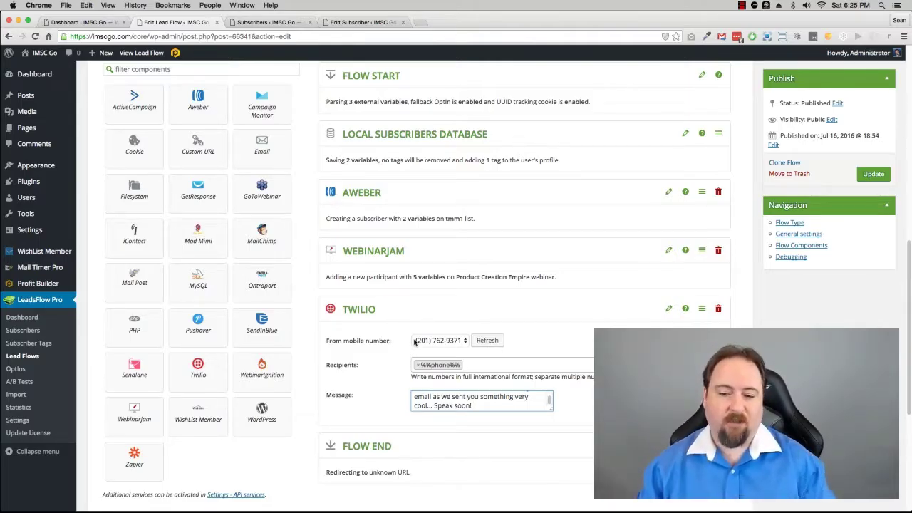
{"action": "left_click", "coordinate": [668, 308]}
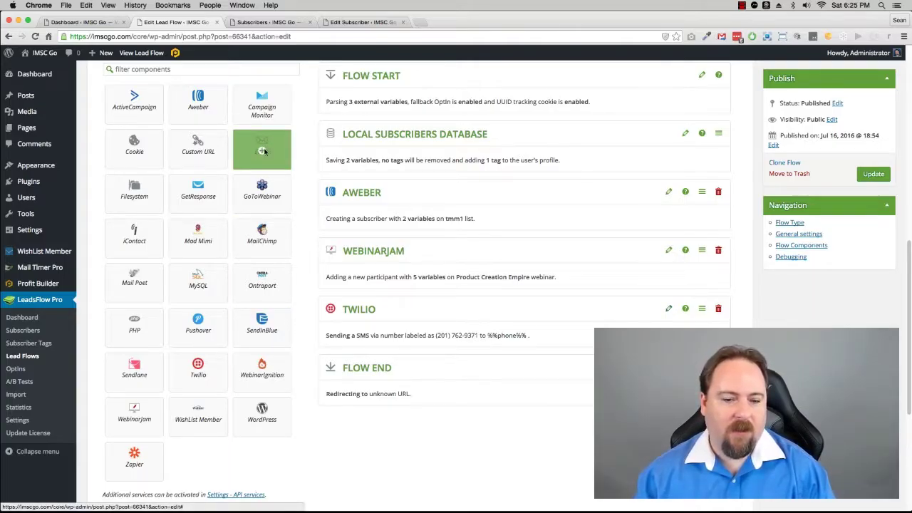
- Add an Email component between Twilio and Flow End with a subject beginning "Here's your free" and the message greeting "Hey %%name%%,"
{"action": "left_click_drag", "start_coordinate": [262, 146], "coordinate": [499, 363]}
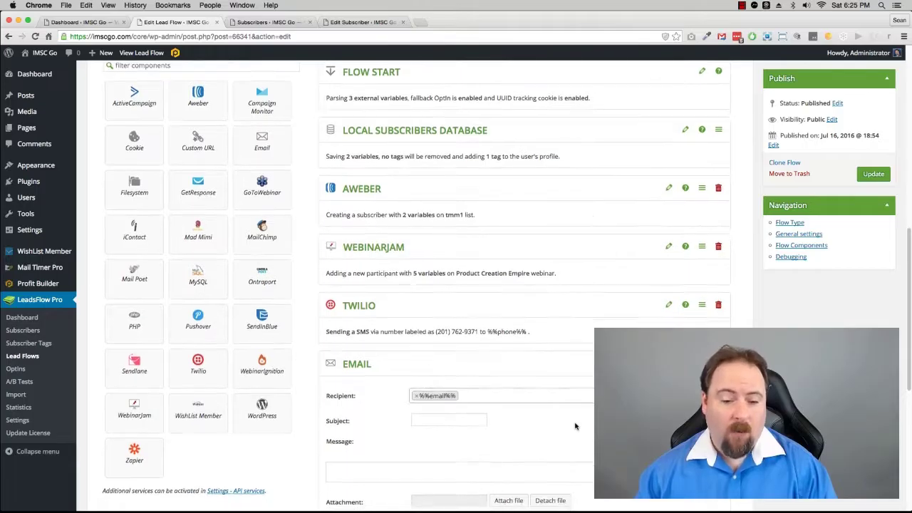
{"action": "scroll", "coordinate": [575, 427], "scroll_direction": "down", "scroll_amount": 3}
{"action": "left_click", "coordinate": [449, 321]}
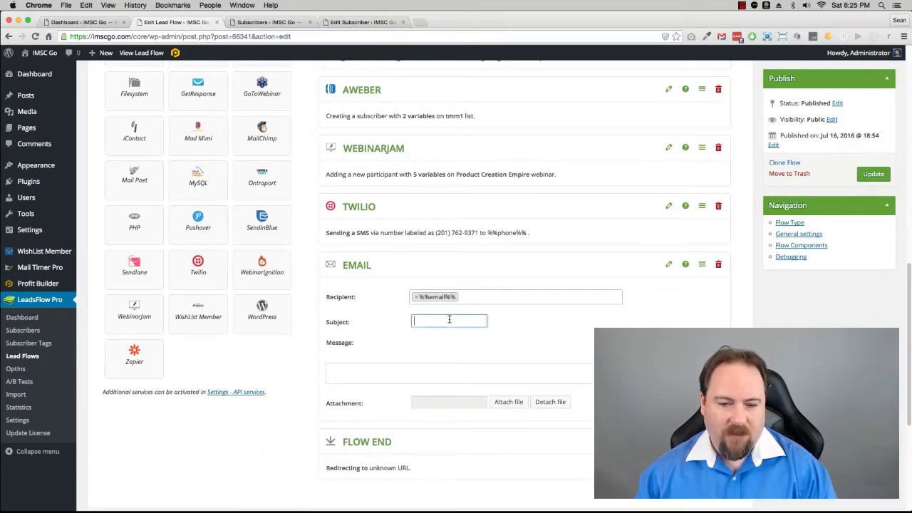
{"action": "type", "text": "Here's your free downl"}
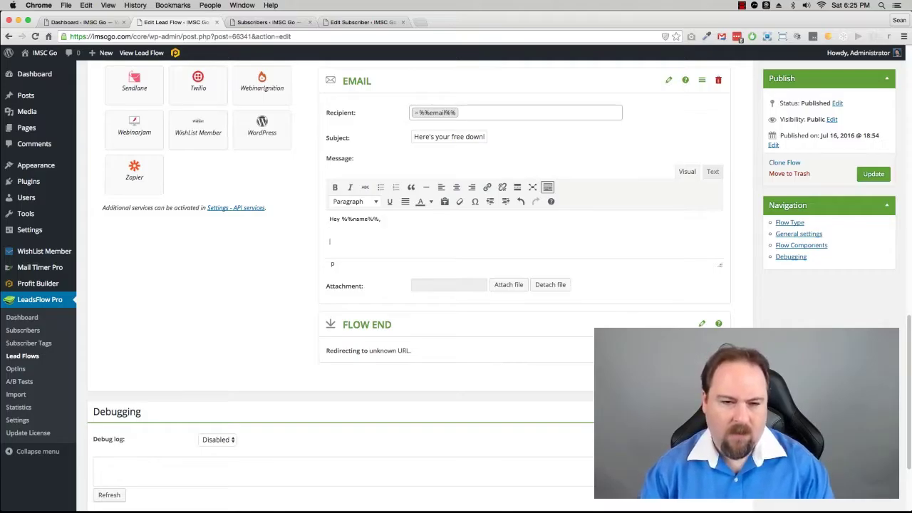
- Write "Here's your FREE download of our SEO cheat sheet..." below the greeting in the email message
{"action": "type", "text": "Here"}
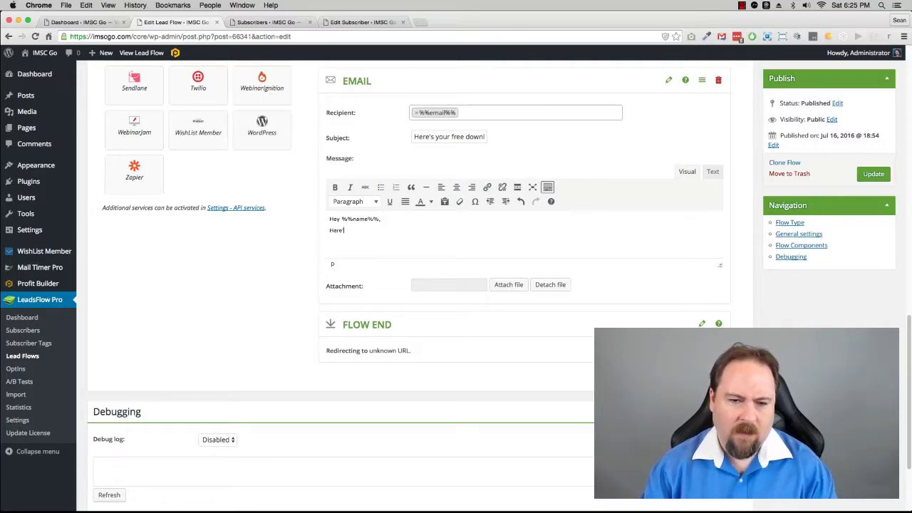
{"action": "type", "text": "'s your FREE"}
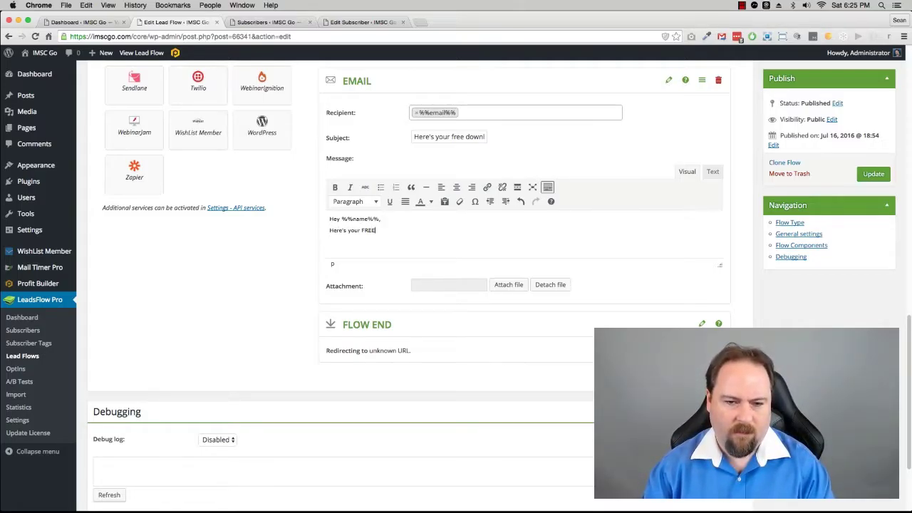
{"action": "type", "text": " download of our"}
{"action": "key", "text": "BackSpace"}
{"action": "key", "text": "BackSpace"}
{"action": "type", "text": "ur SEO cheat sheet... "}
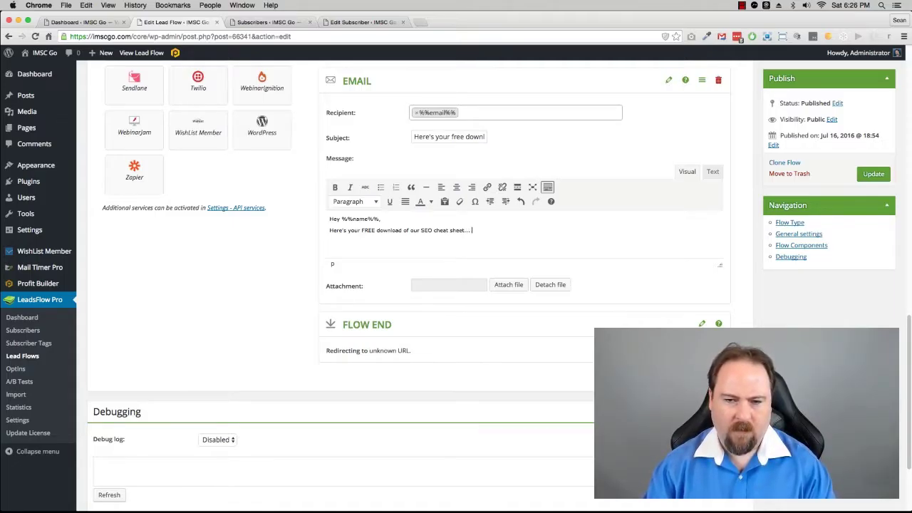
- Add the email paragraph "We also are holding a free workshop to go through the information in this free guide."
{"action": "type", "text": "We"}
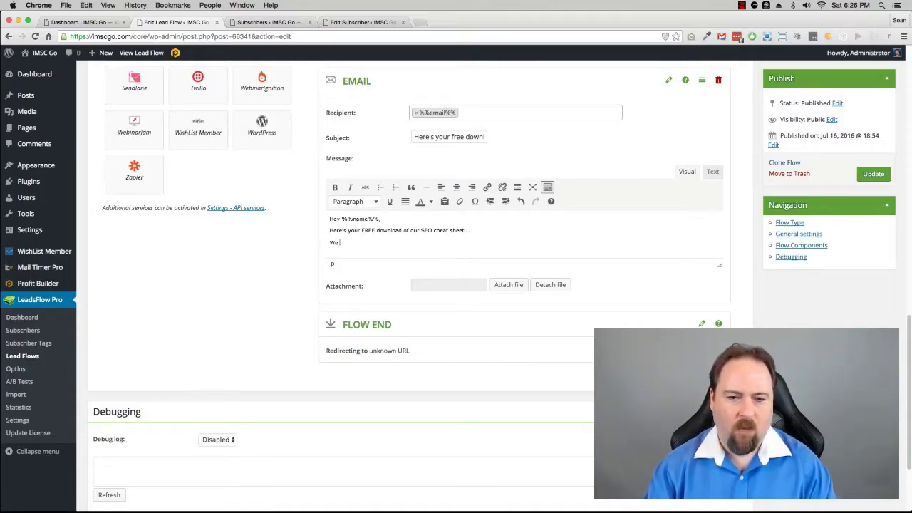
{"action": "type", "text": " also are holding a"}
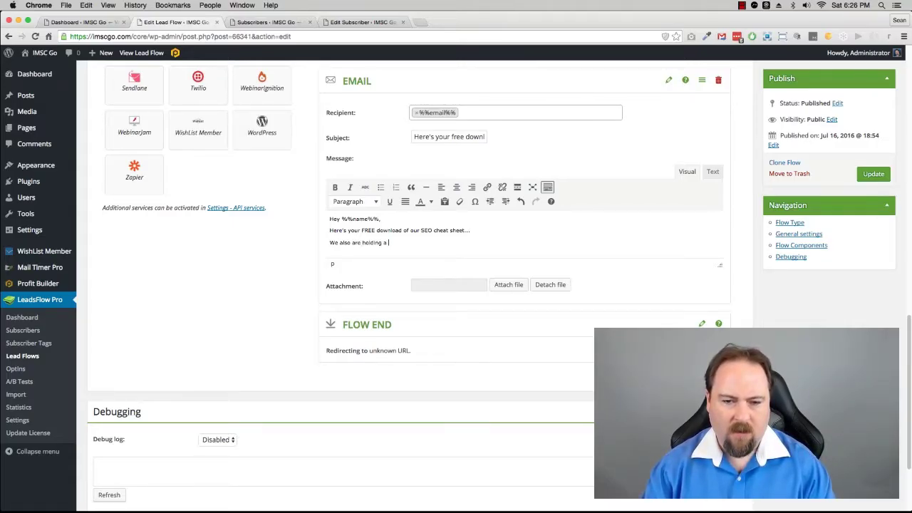
{"action": "type", "text": " free workshop to go "}
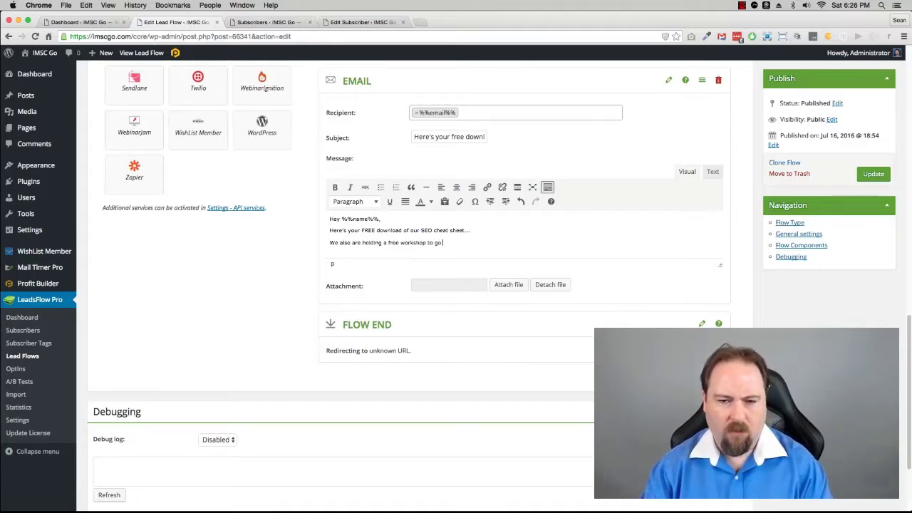
{"action": "type", "text": "through "}
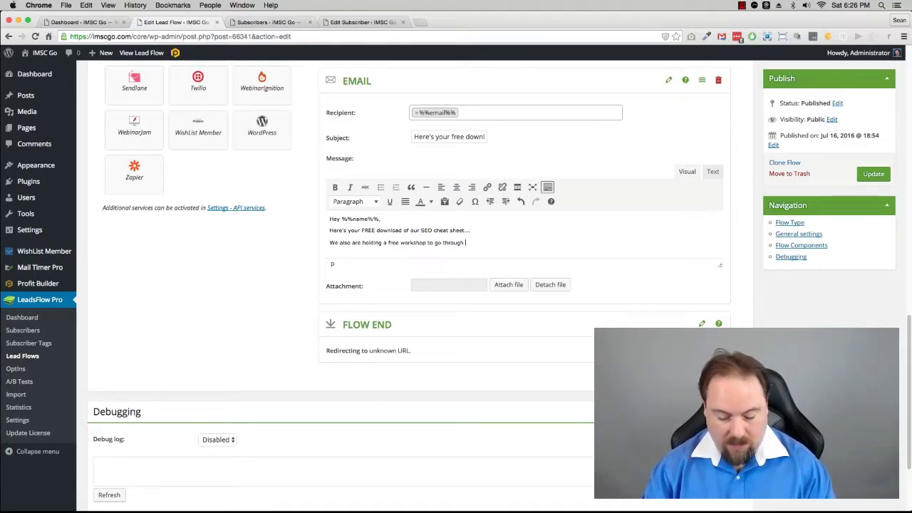
{"action": "type", "text": "the"}
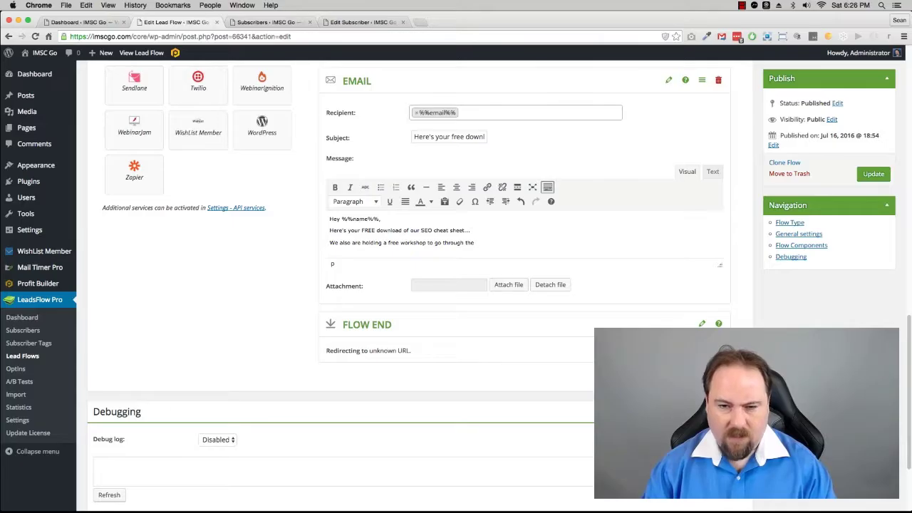
{"action": "type", "text": " information in this free "}
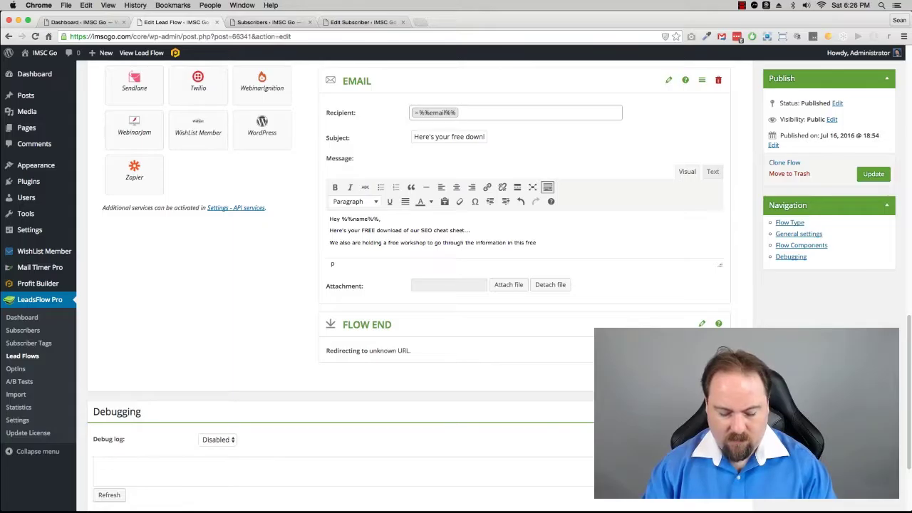
{"action": "type", "text": "guide."}
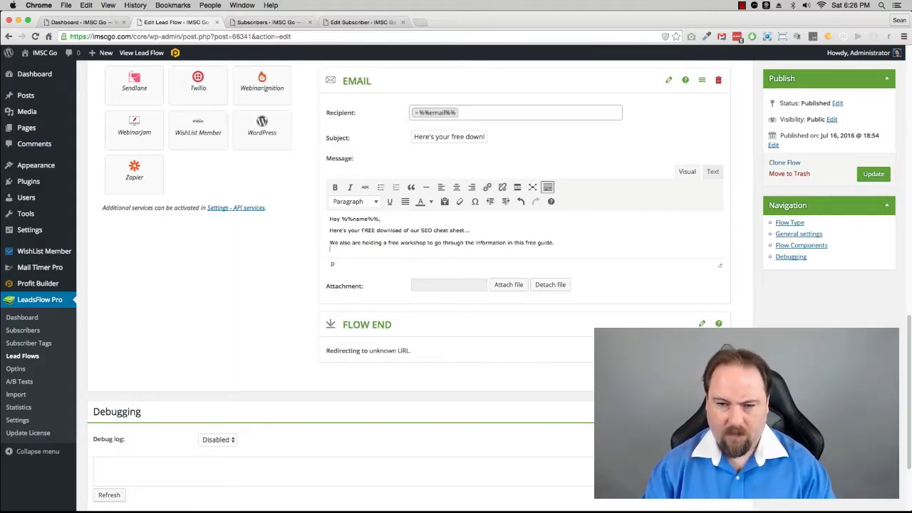
{"action": "key", "text": "Return"}
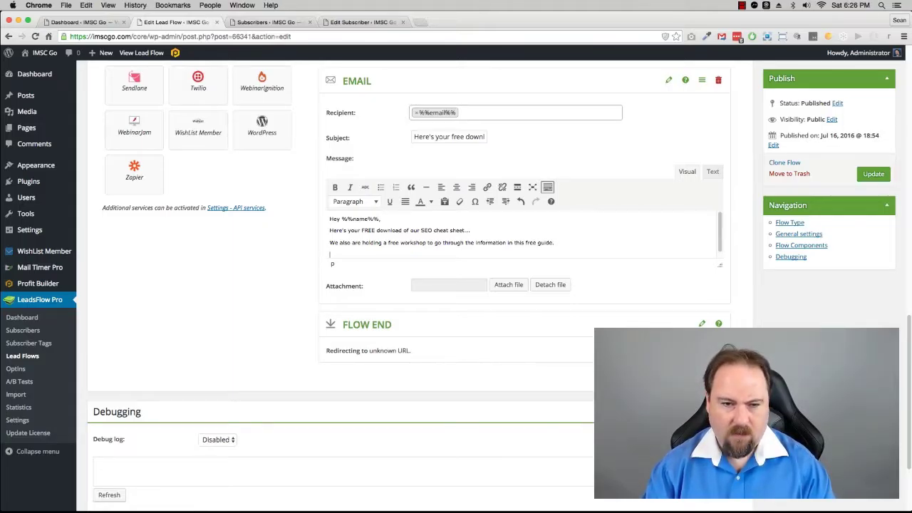
- Add the email line "You'll get a notice when that training goes live." below the workshop paragraph
{"action": "type", "text": "You'"}
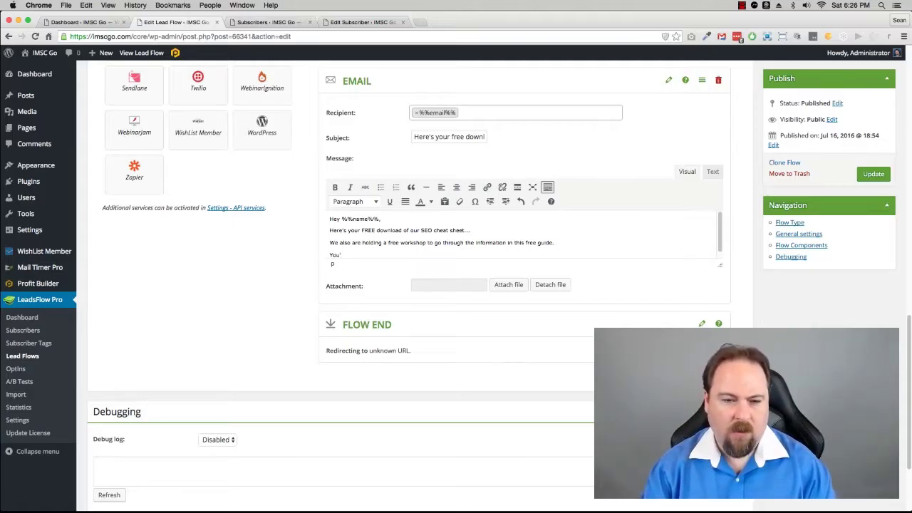
{"action": "type", "text": "ll get a notice in a day"}
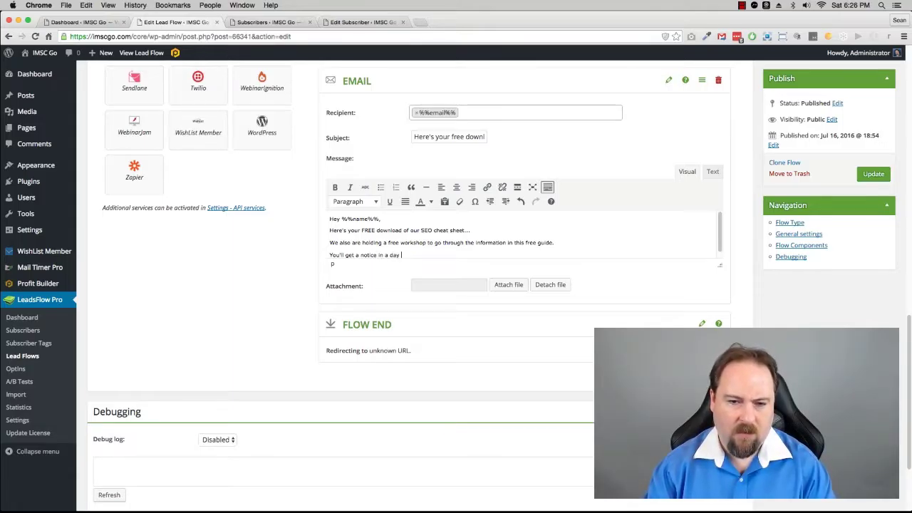
{"action": "key", "text": "BackSpace"}
{"action": "key", "text": "BackSpace"}
{"action": "key", "text": "BackSpace"}
{"action": "key", "text": "BackSpace"}
{"action": "key", "text": "BackSpace"}
{"action": "key", "text": "BackSpace"}
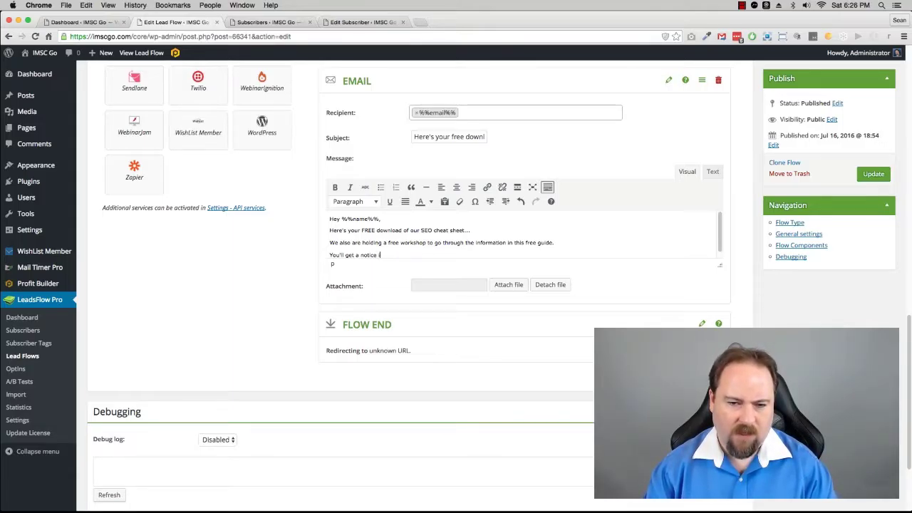
{"action": "type", "text": "when"}
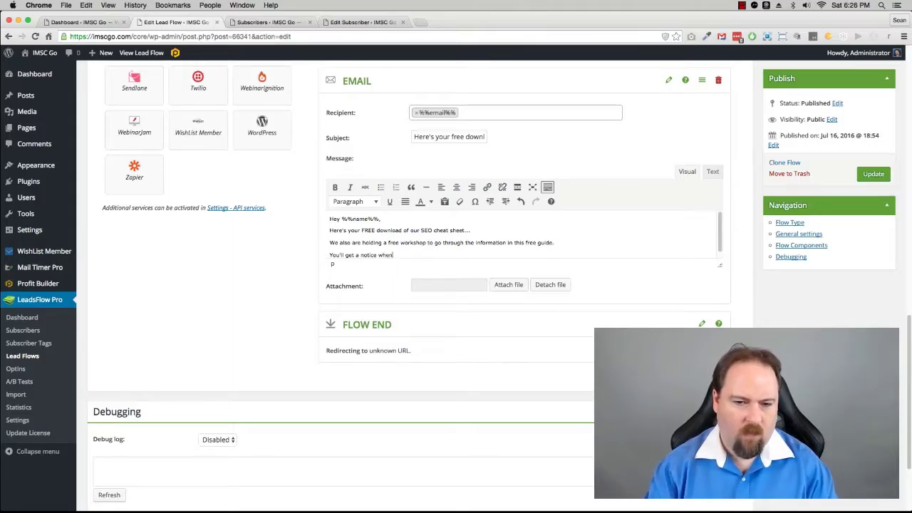
{"action": "type", "text": " that training goes live."}
{"action": "key", "text": "Return"}
- Close the email message with "Speak soon," and the sender's first name below a blank line
{"action": "type", "text": "S"}
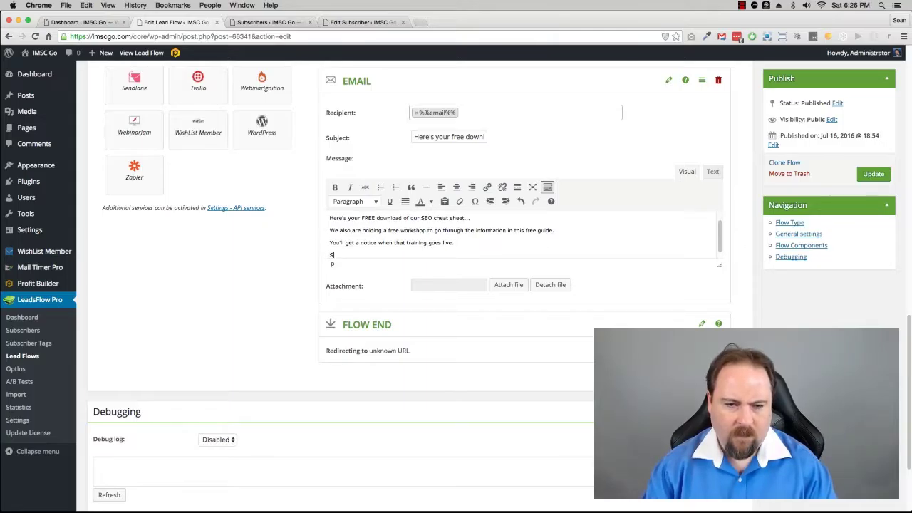
{"action": "type", "text": "peak soon,"}
{"action": "key", "text": "Return"}
{"action": "key", "text": "Return"}
{"action": "type", "text": "Sean"}
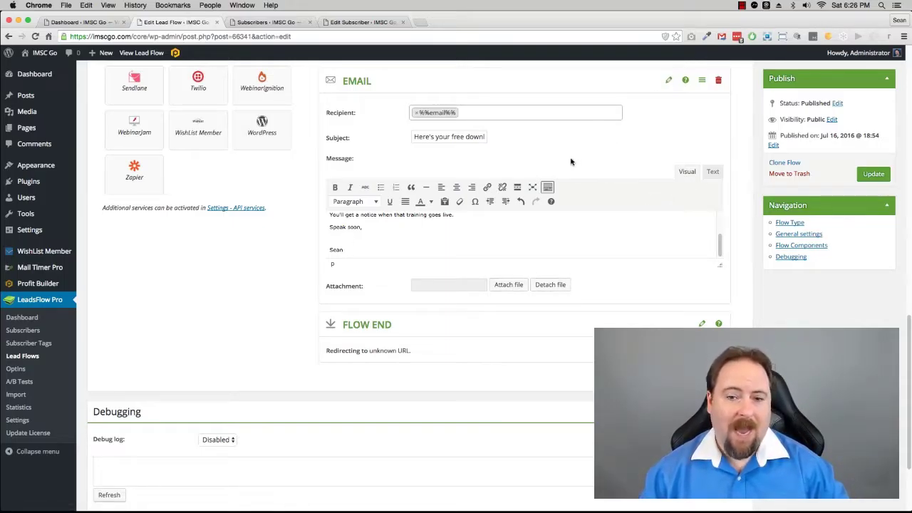
- Look over the active flow components and save the updated lead flow
{"action": "scroll", "coordinate": [667, 250], "scroll_direction": "down", "scroll_amount": 2}
{"action": "scroll", "coordinate": [668, 251], "scroll_direction": "up", "scroll_amount": 10}
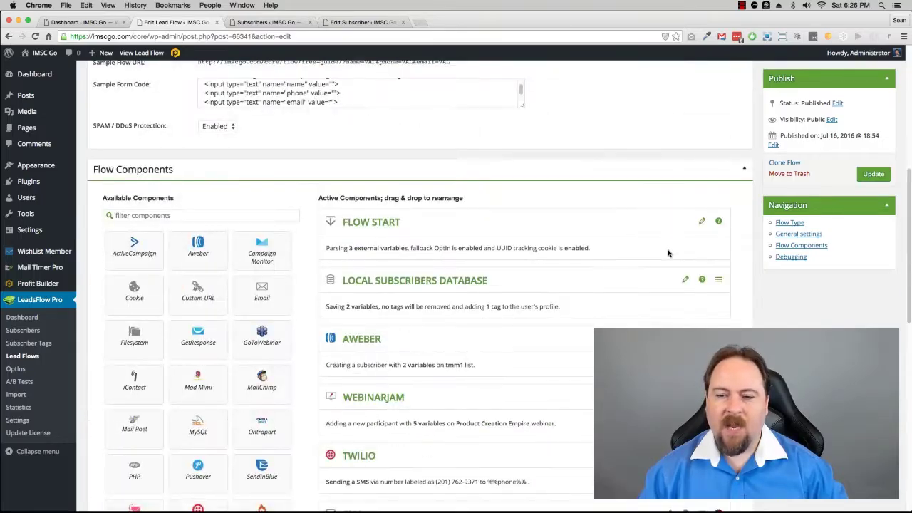
{"action": "scroll", "coordinate": [667, 250], "scroll_direction": "down", "scroll_amount": 2}
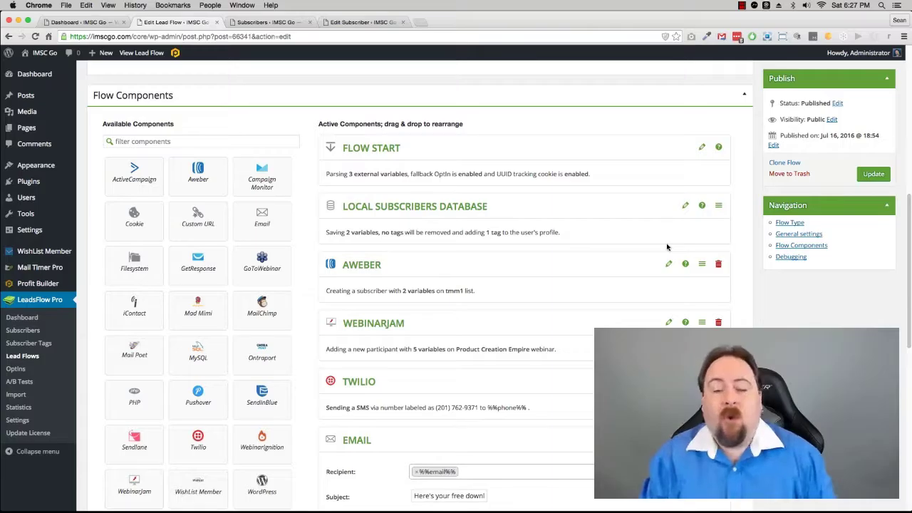
{"action": "left_click", "coordinate": [879, 176]}
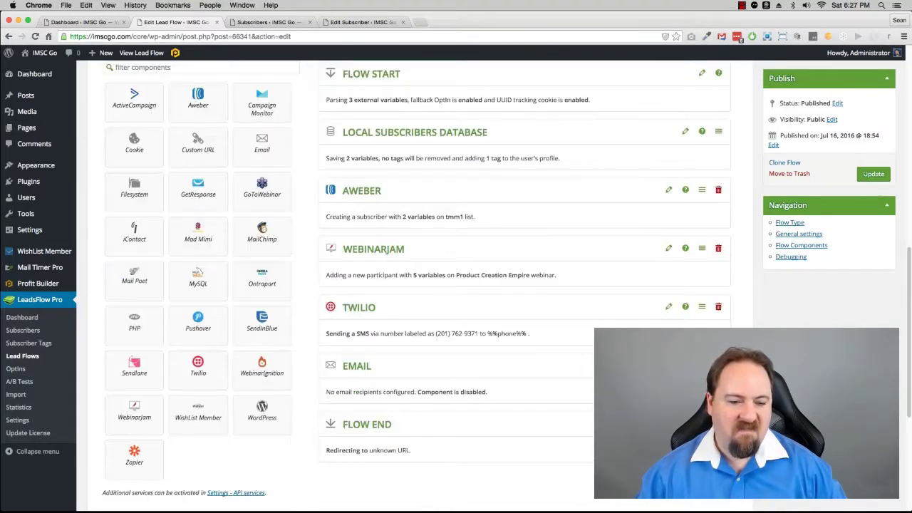
- Add a Pushover component and a WishList Member component with the Core Member user level to the lead flow
{"action": "left_click", "coordinate": [201, 328]}
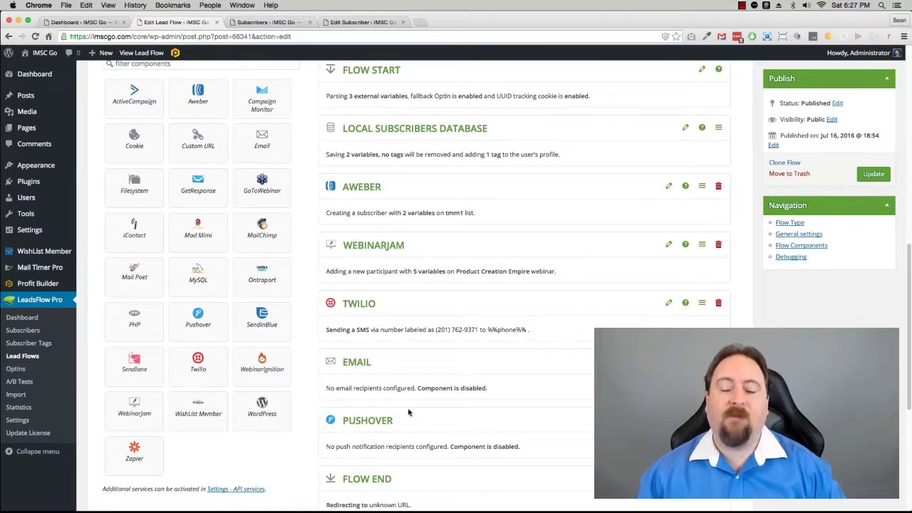
{"action": "scroll", "coordinate": [438, 405], "scroll_direction": "down", "scroll_amount": 5}
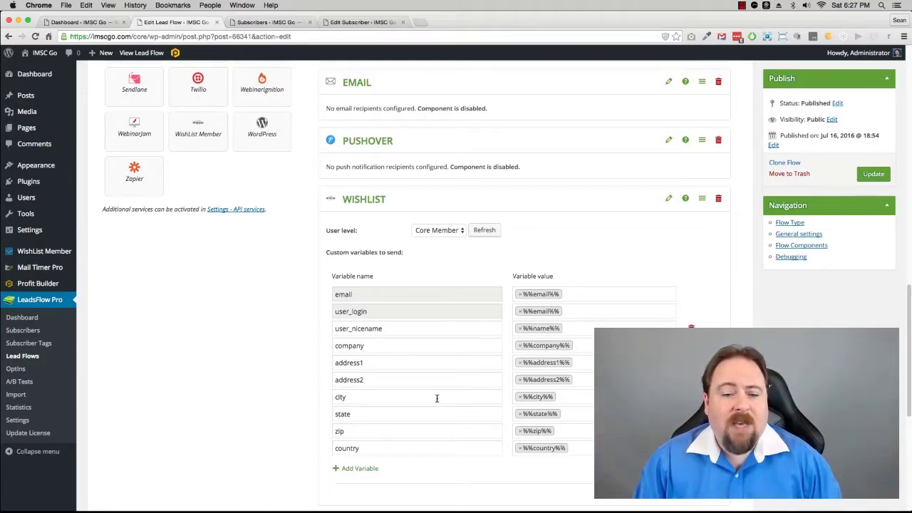
{"action": "left_click", "coordinate": [669, 199]}
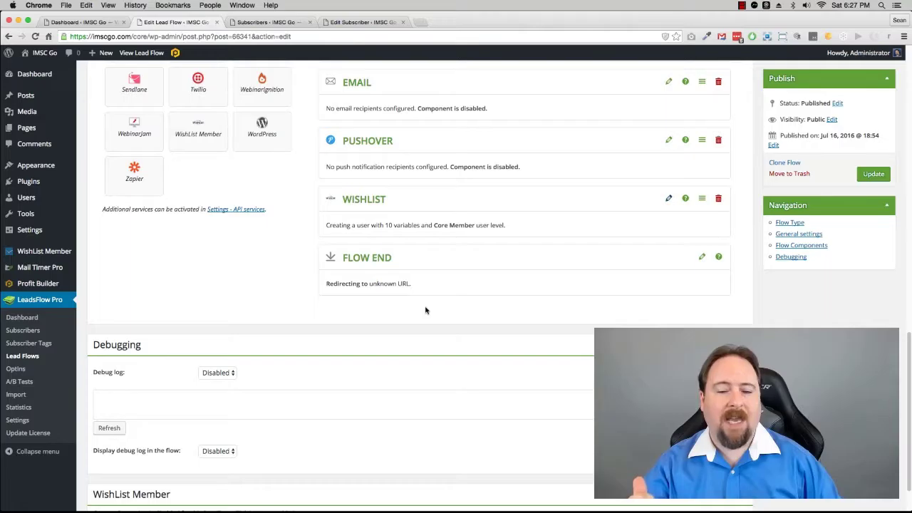
- Look over the lead flow's components and settings, the subscribers list and the open subscriber's profile, ending back on the lead flow
{"action": "scroll", "coordinate": [425, 310], "scroll_direction": "up", "scroll_amount": 10}
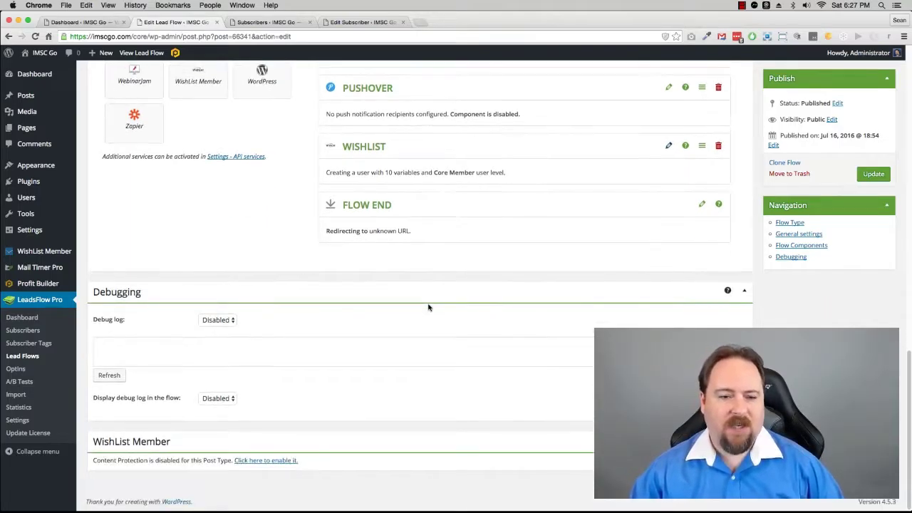
{"action": "scroll", "coordinate": [428, 309], "scroll_direction": "down", "scroll_amount": 5}
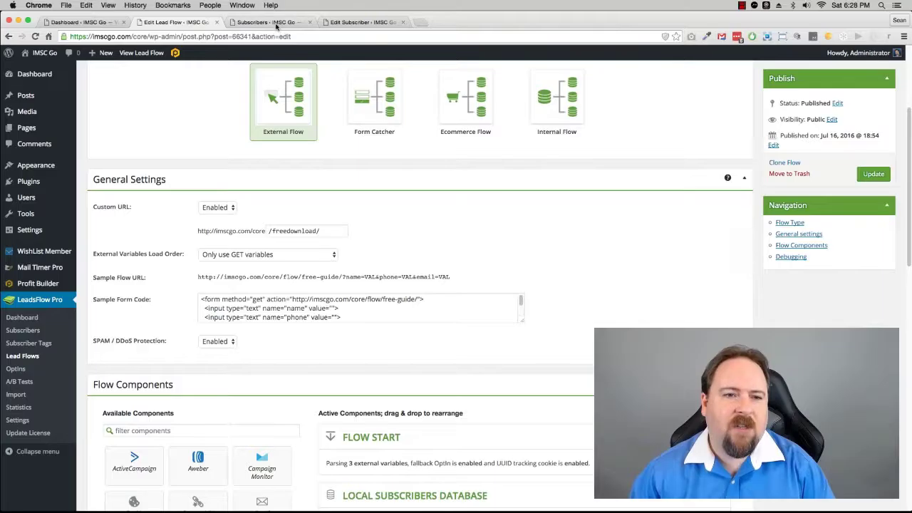
{"action": "left_click", "coordinate": [267, 22]}
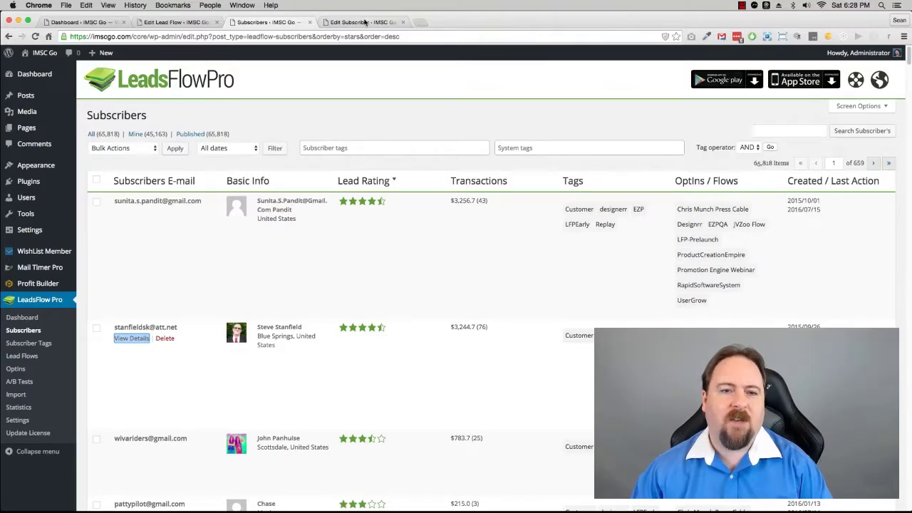
{"action": "left_click", "coordinate": [364, 22]}
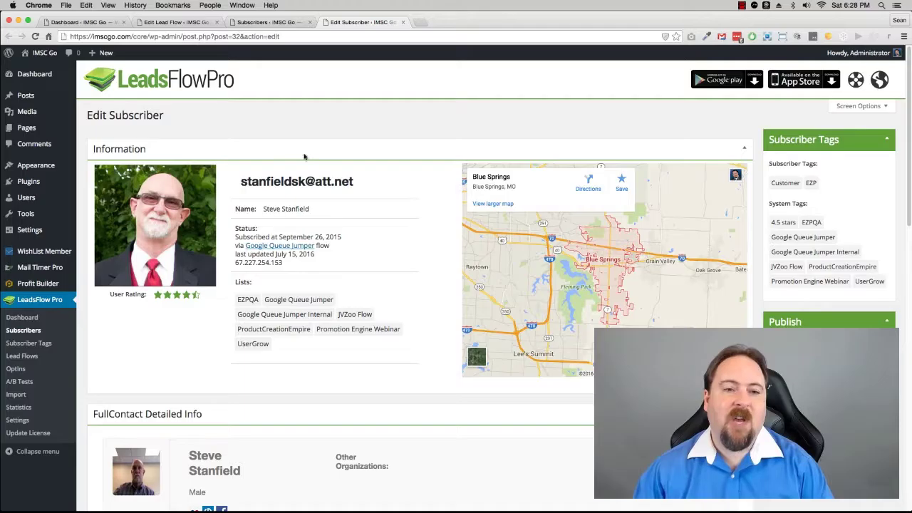
{"action": "left_click", "coordinate": [256, 22]}
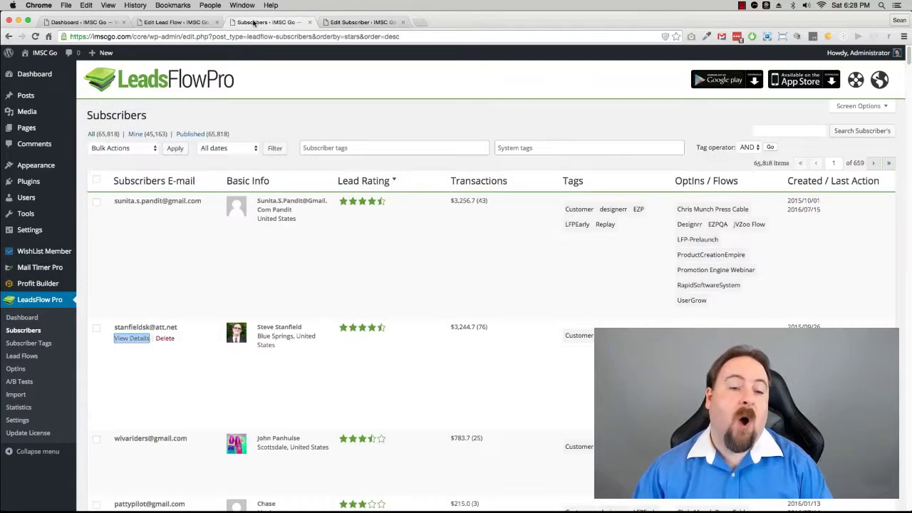
{"action": "left_click", "coordinate": [197, 23]}
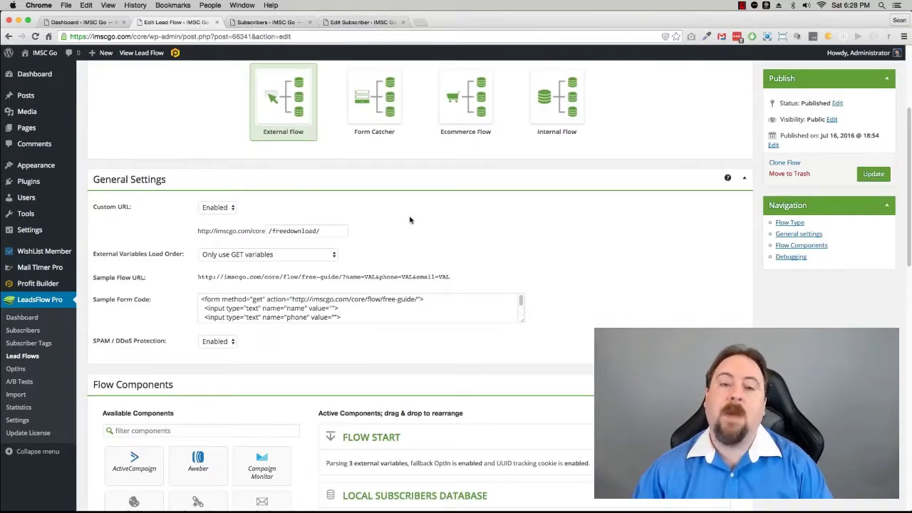
{"action": "scroll", "coordinate": [400, 223], "scroll_direction": "up", "scroll_amount": 5}
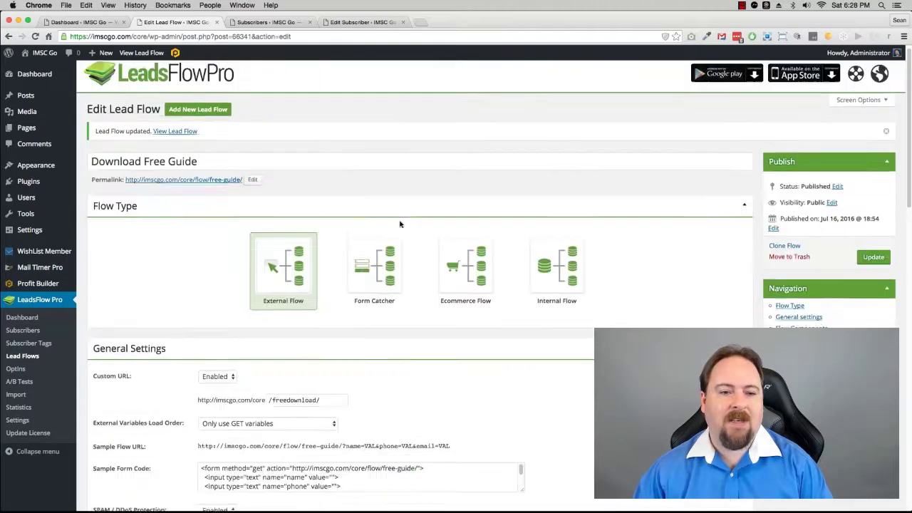